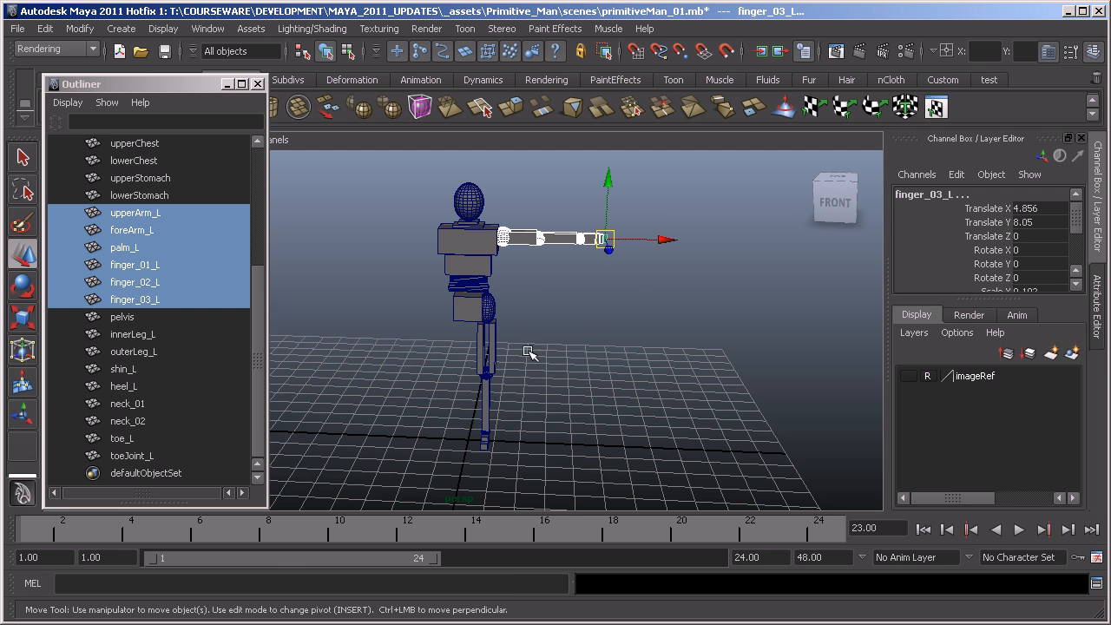
# - Select all the left leg and left arm parts of the figure together, from the hip to the toe and from the shoulder to the fingers
pyautogui.moveTo(533, 310); pyautogui.dragTo(487, 470)
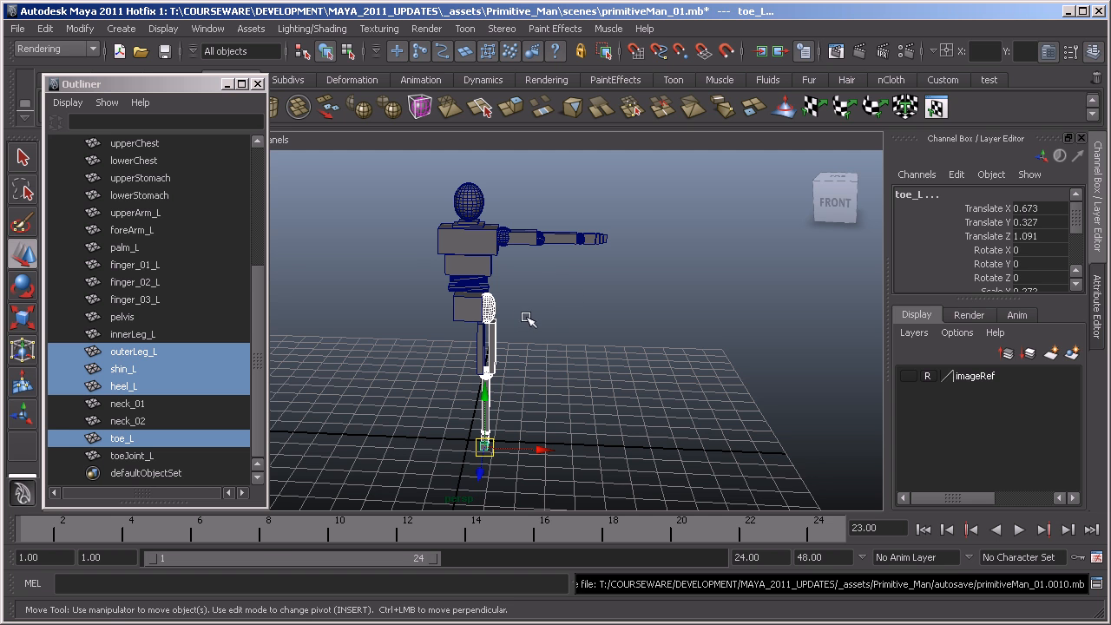
pyautogui.moveTo(530, 338); pyautogui.dragTo(422, 481)
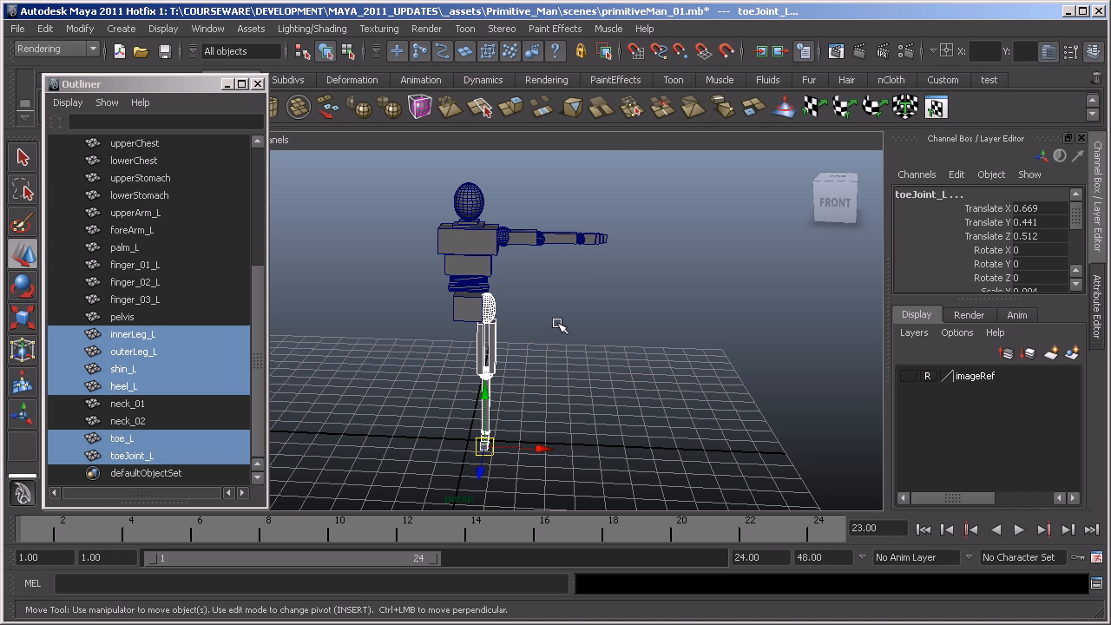
pyautogui.moveTo(642, 209); pyautogui.dragTo(504, 266)
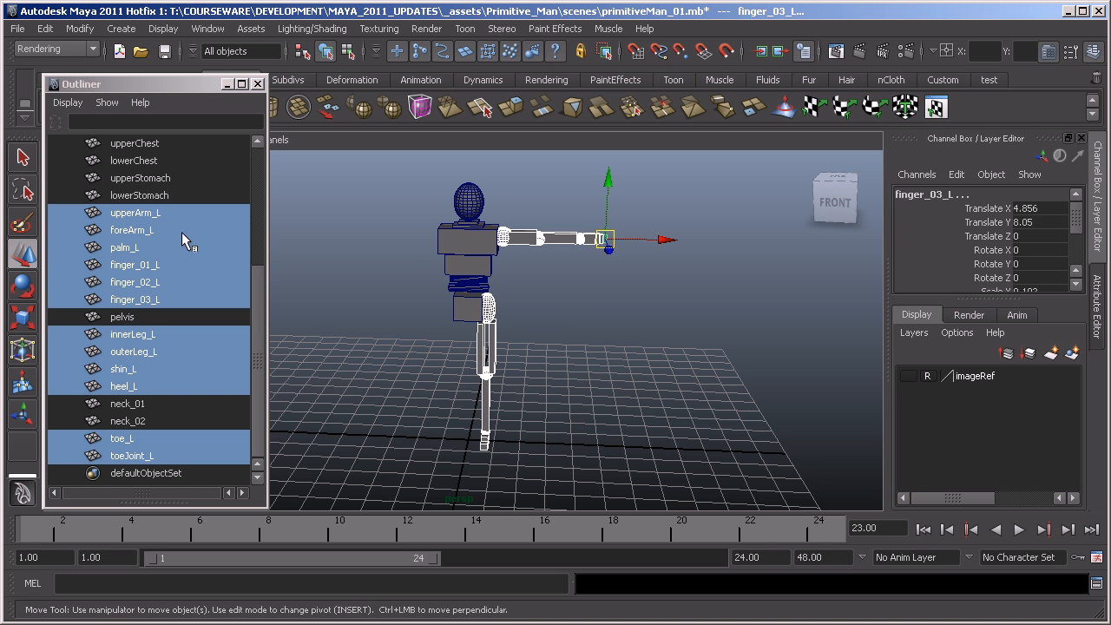
pyautogui.moveTo(538, 304)
pyautogui.keyDown('alt'); pyautogui.mouseDown()
pyautogui.moveTo(360, 322)
pyautogui.moveTo(519, 311)
pyautogui.mouseUp(); pyautogui.keyUp('alt')
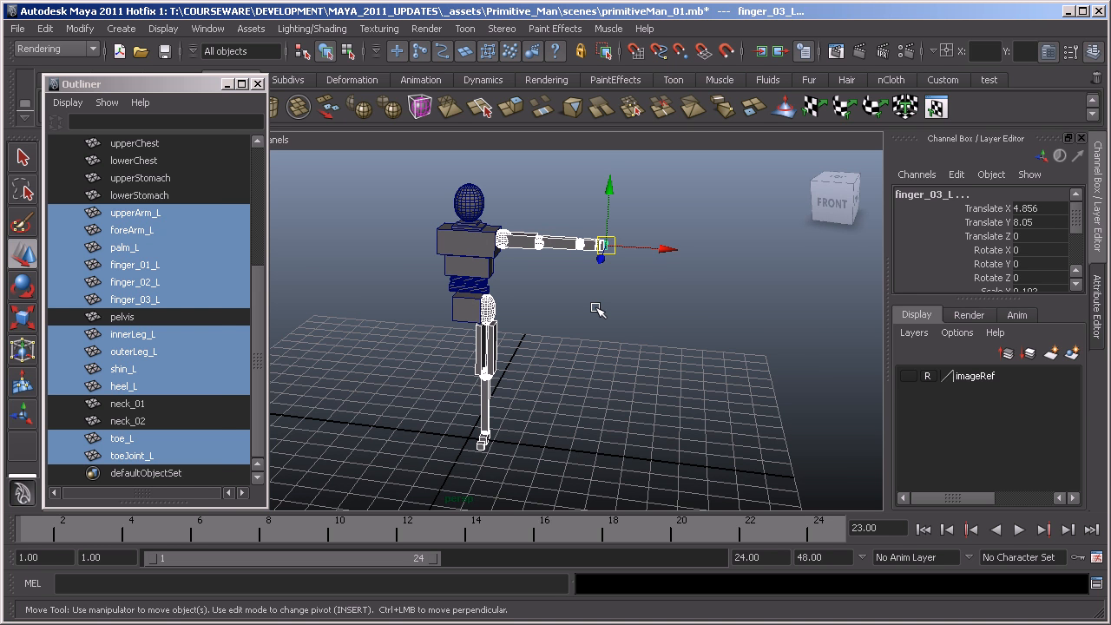
# - Group the selected limb parts with reset Group options: under Parent, pivot at Origin, Preserve position on
pyautogui.click(48, 29)
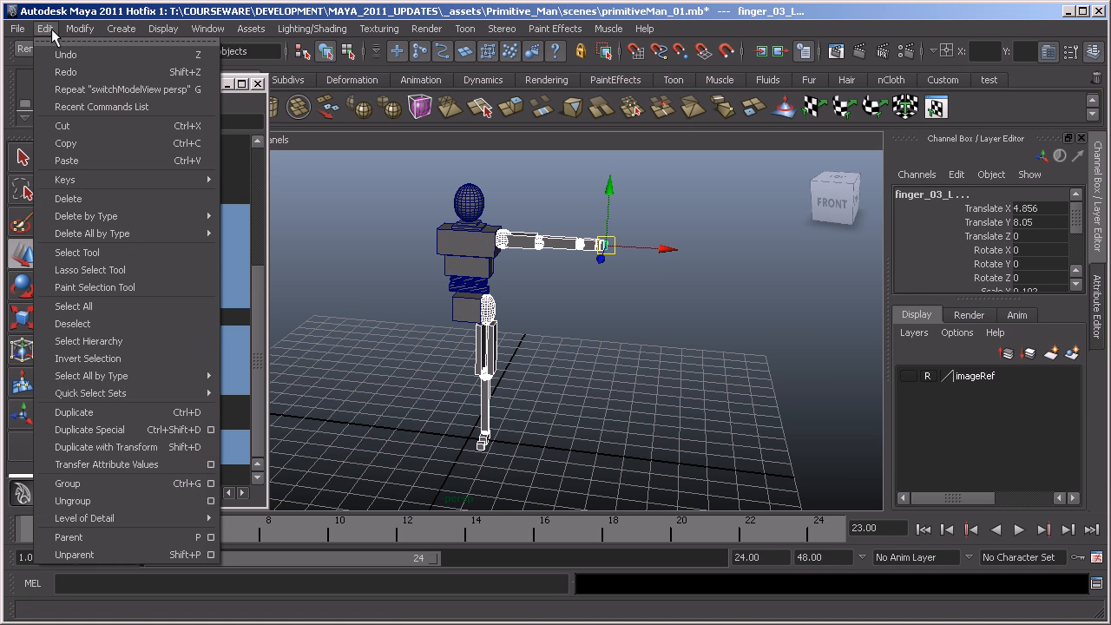
pyautogui.click(210, 483)
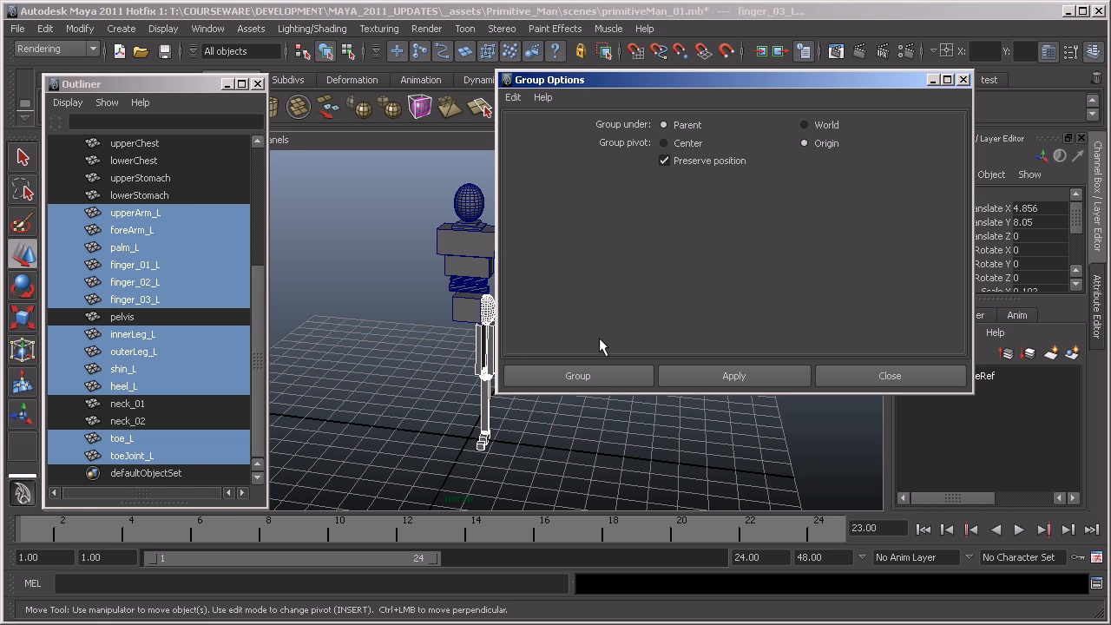
pyautogui.click(513, 97)
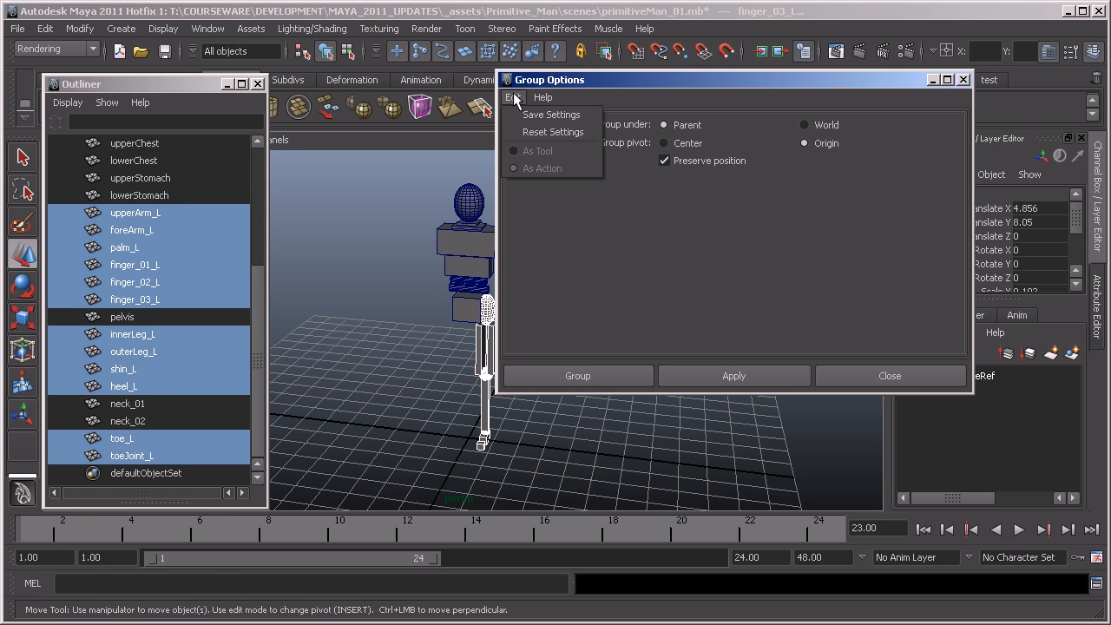
pyautogui.click(550, 132)
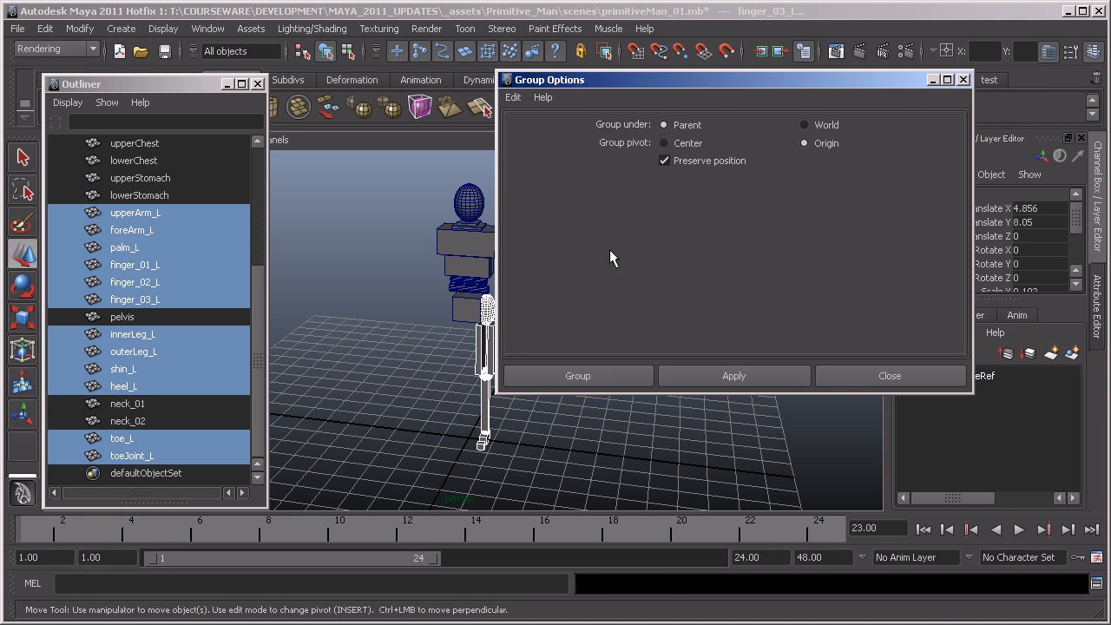
pyautogui.click(608, 368)
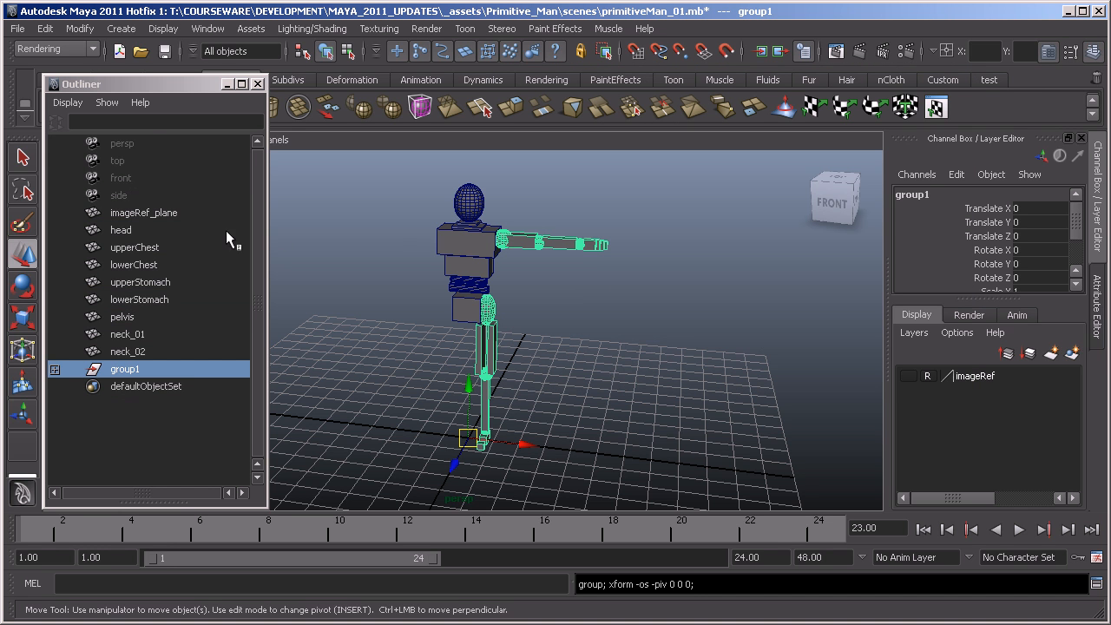
# - Duplicate the group of left limb parts and expand the copy to compare its contents with the original
pyautogui.click(55, 371)
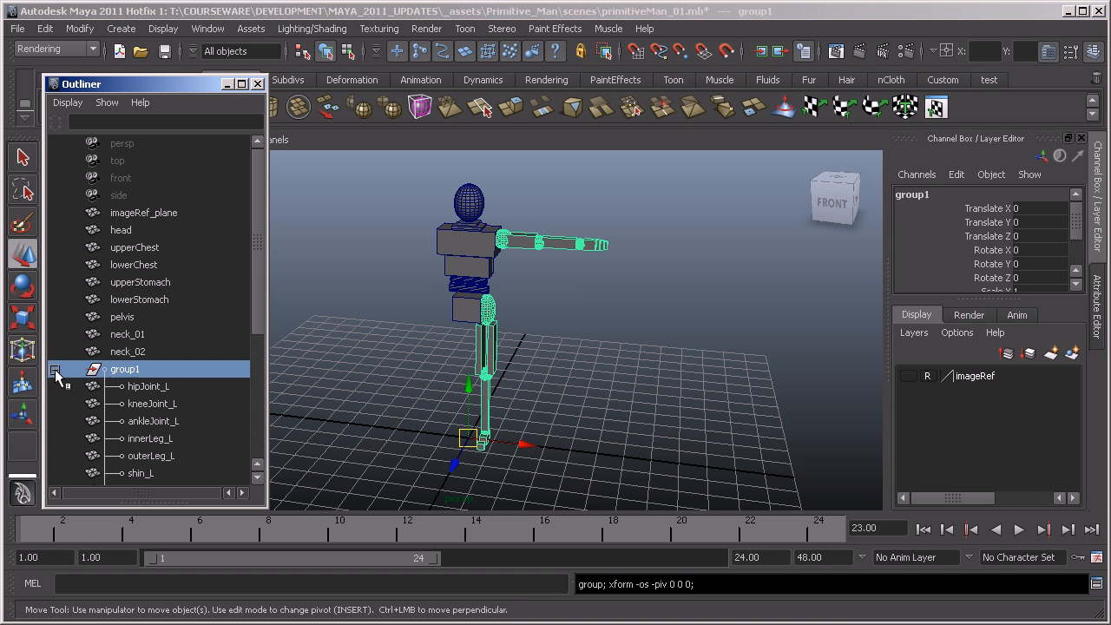
pyautogui.scroll(-4, 110, 363)
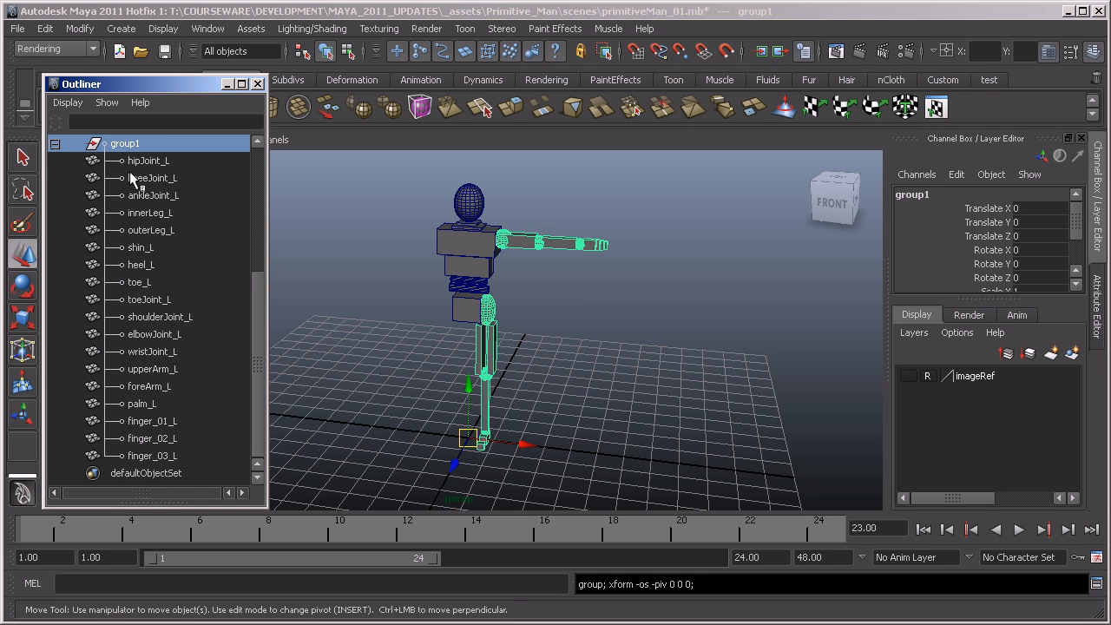
pyautogui.moveTo(174, 159); pyautogui.dragTo(194, 409)
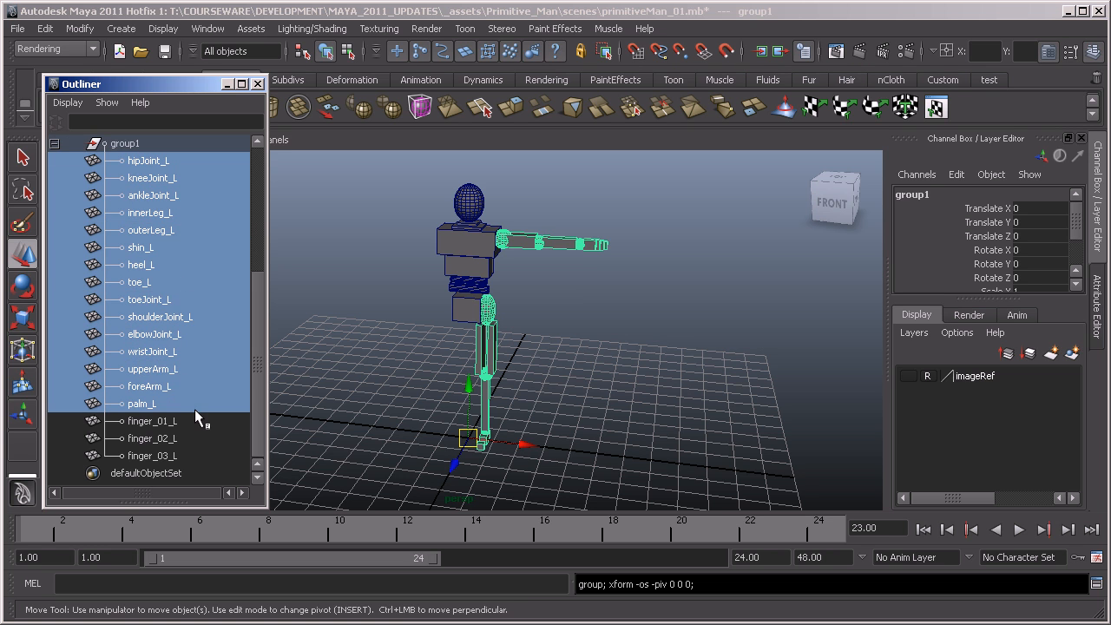
pyautogui.scroll(2, 122, 356)
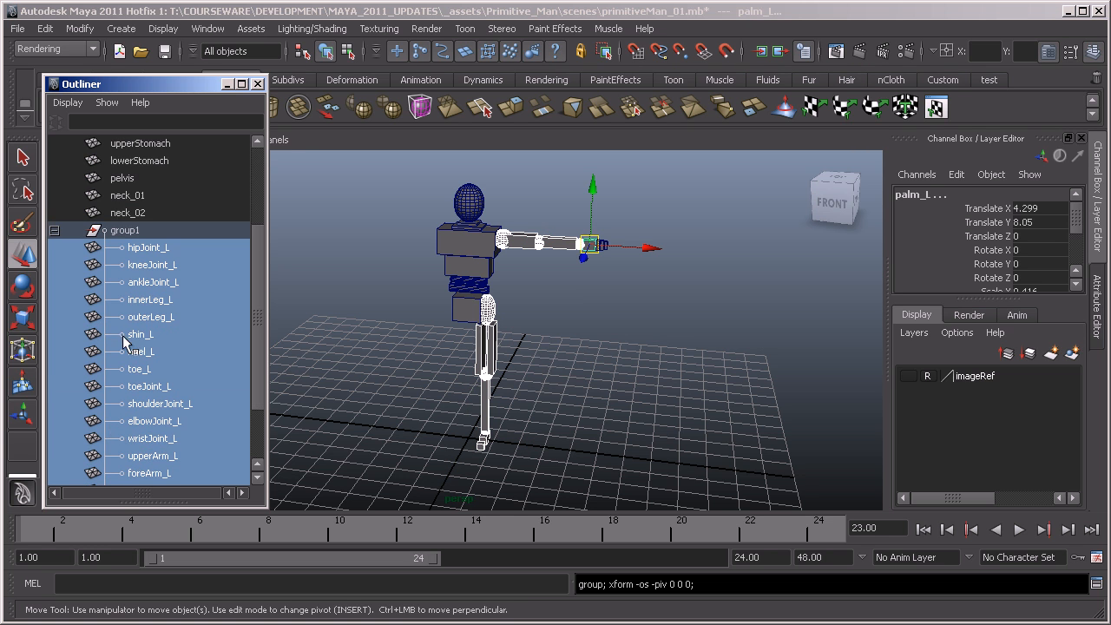
pyautogui.click(124, 231)
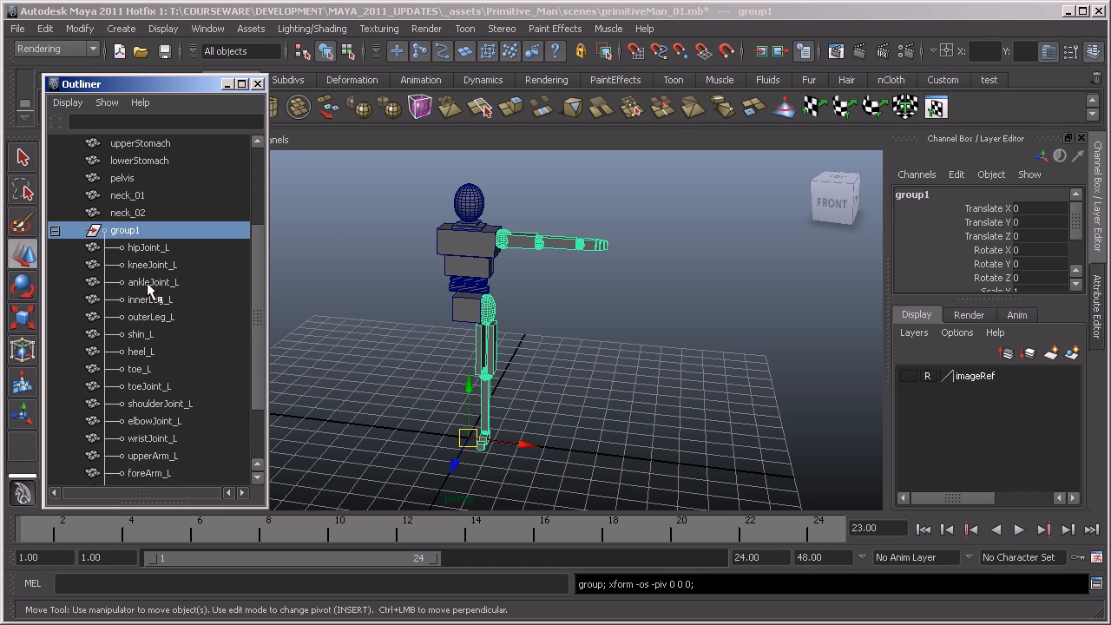
pyautogui.hotkey('ctrl', 'g')
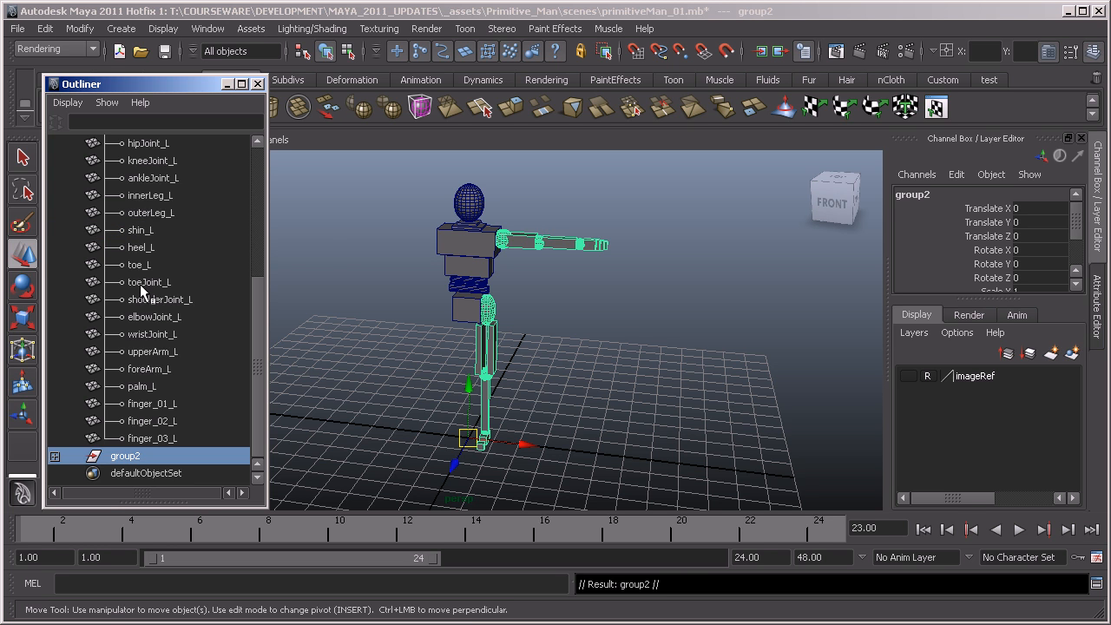
pyautogui.click(54, 456)
pyautogui.scroll(-5, 167, 437)
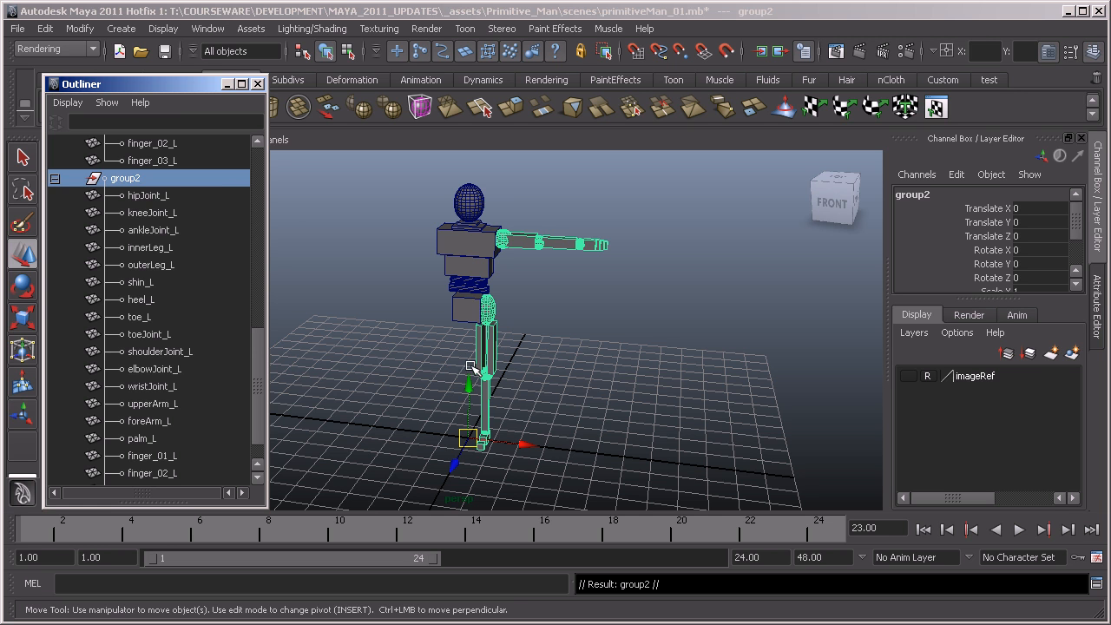
pyautogui.scroll(10, 139, 291)
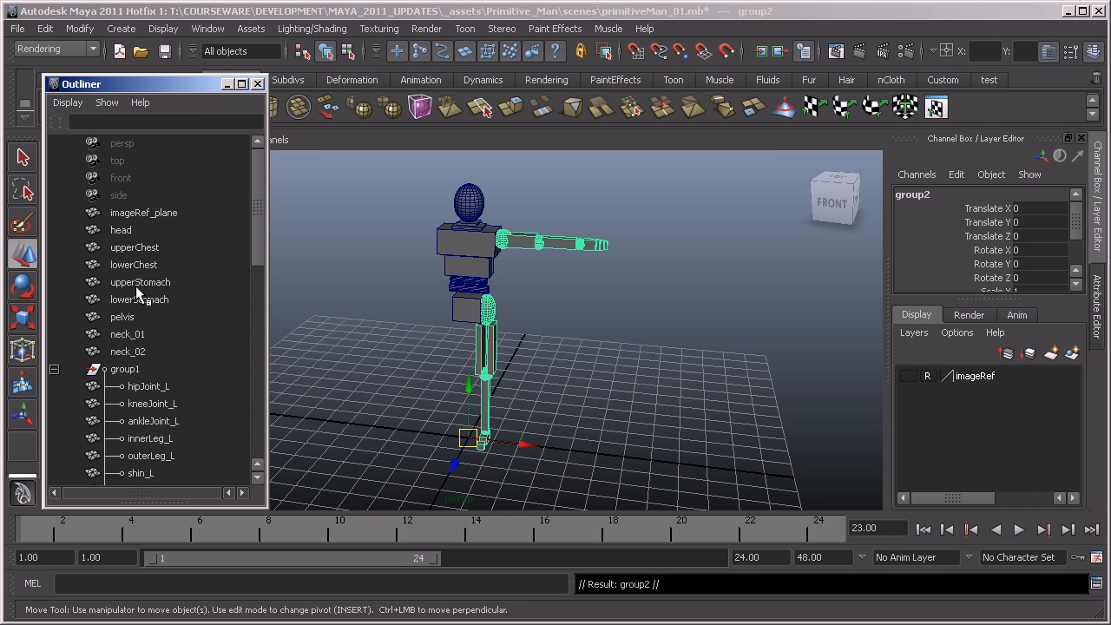
pyautogui.click(149, 370)
pyautogui.scroll(-10, 121, 412)
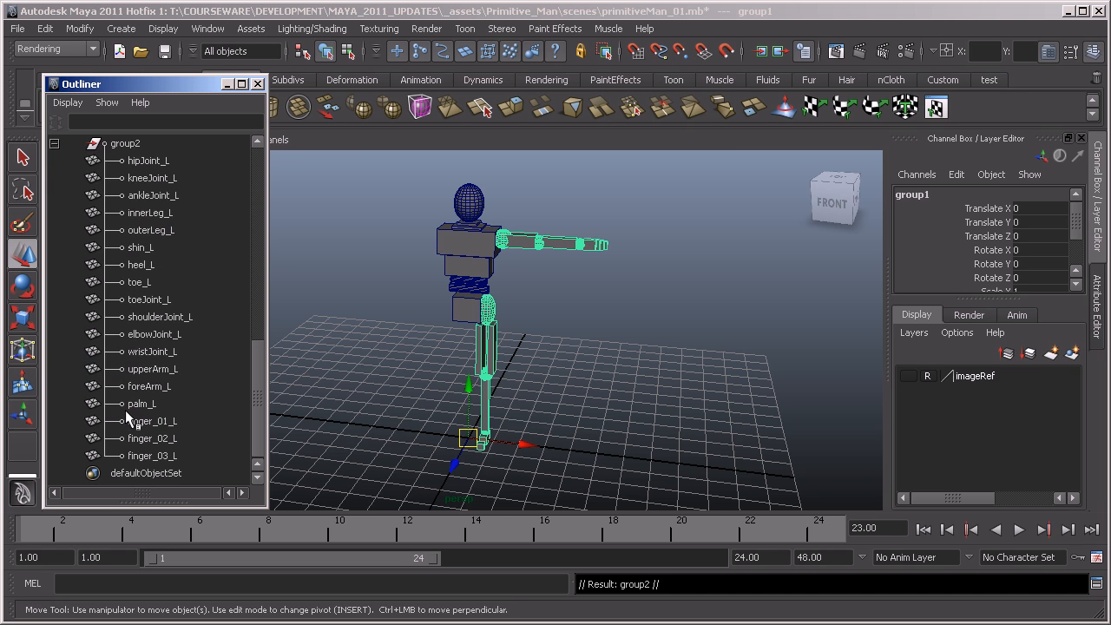
# - Mirror the duplicated limb group to the figure's other side by setting its Scale X to -1
pyautogui.click(126, 144)
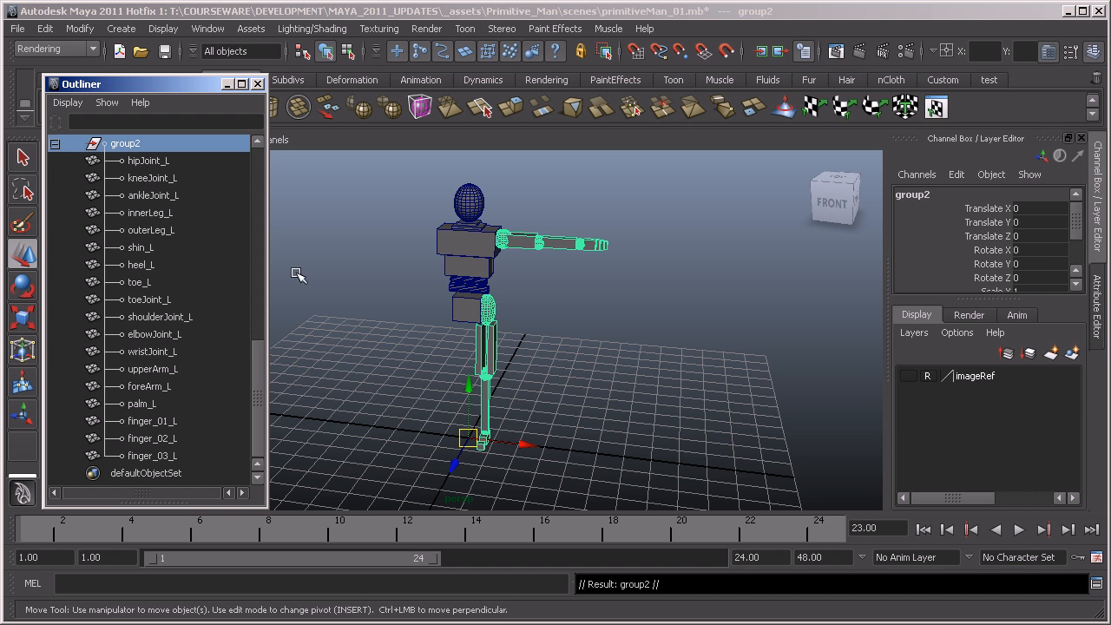
pyautogui.moveTo(1076, 217); pyautogui.dragTo(1084, 251)
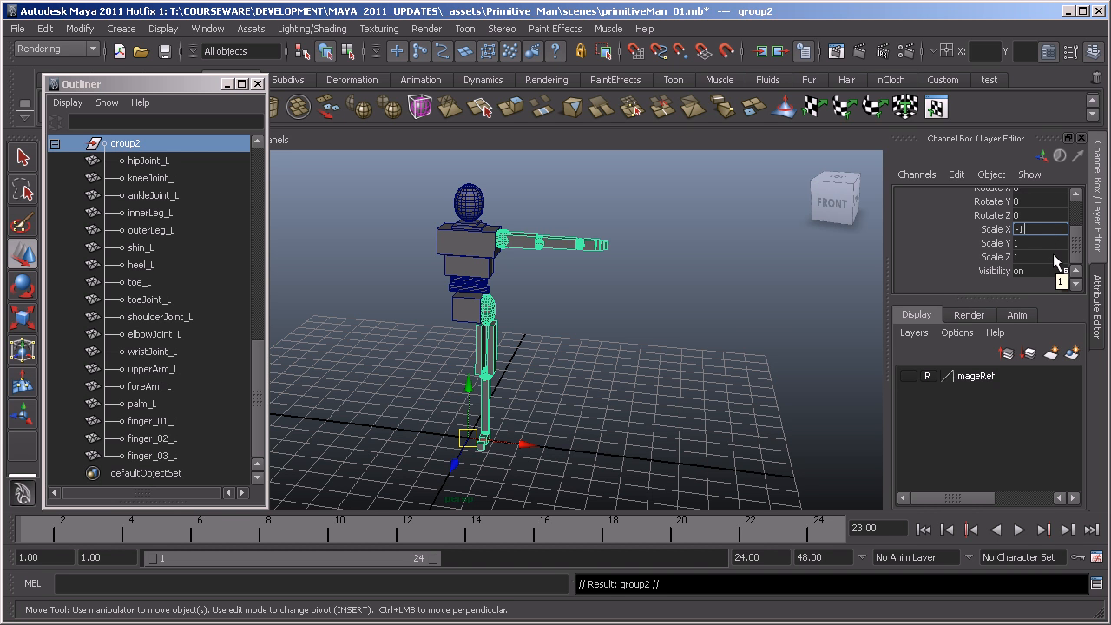
pyautogui.press('Return')
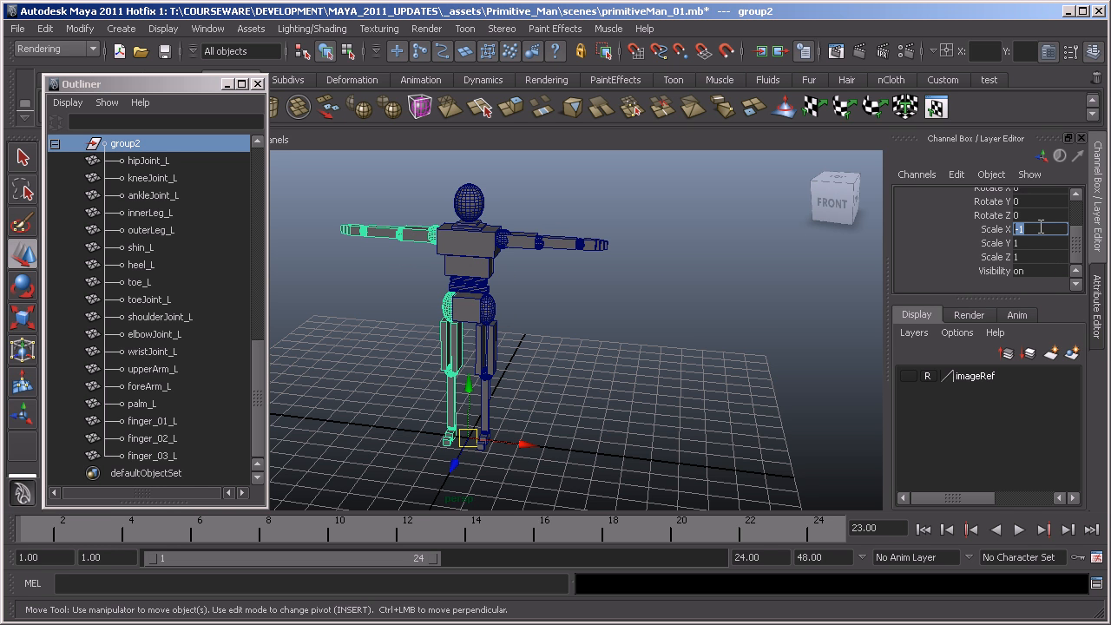
pyautogui.keyDown('alt'); pyautogui.moveTo(418, 385); pyautogui.dragTo(398, 374); pyautogui.keyUp('alt')
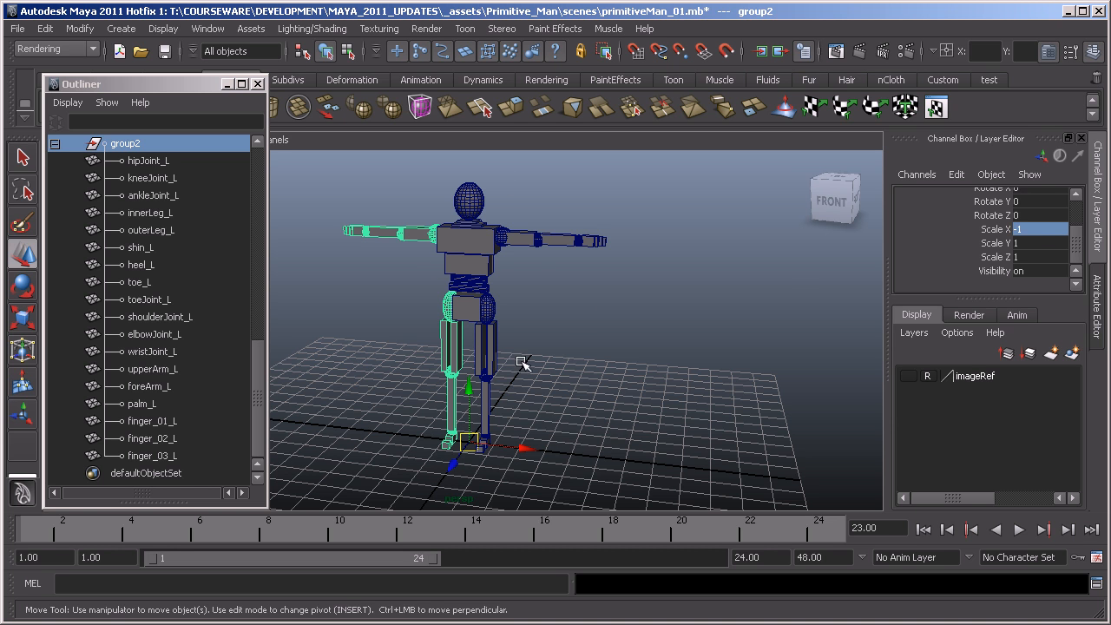
pyautogui.keyDown('alt'); pyautogui.moveTo(415, 394); pyautogui.dragTo(460, 392); pyautogui.keyUp('alt')
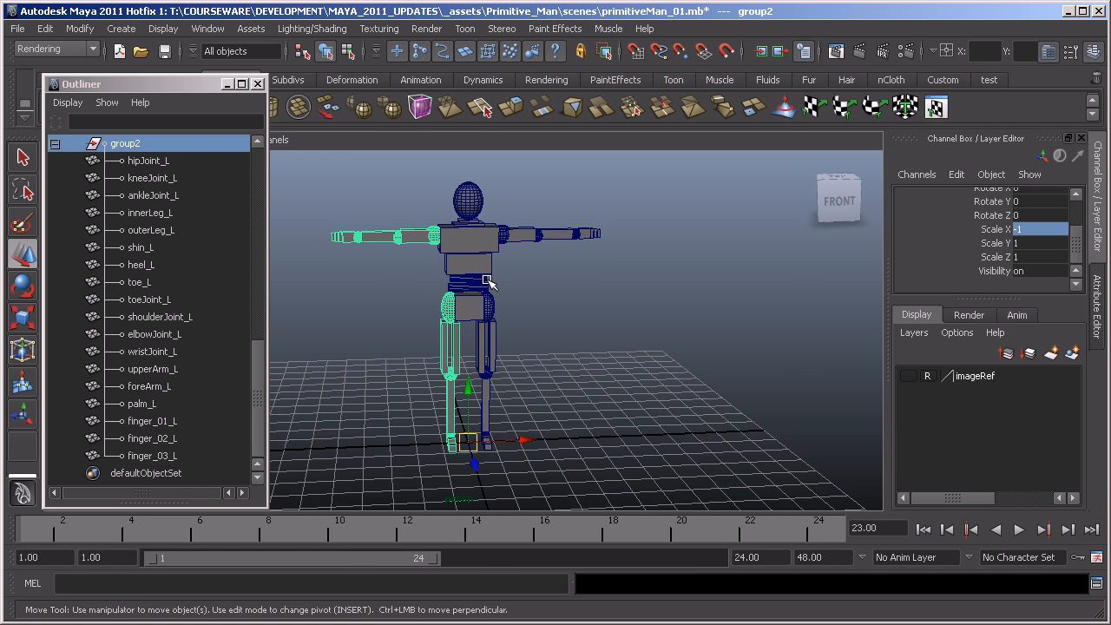
pyautogui.keyDown('alt'); pyautogui.moveTo(479, 349); pyautogui.dragTo(459, 344); pyautogui.keyUp('alt')
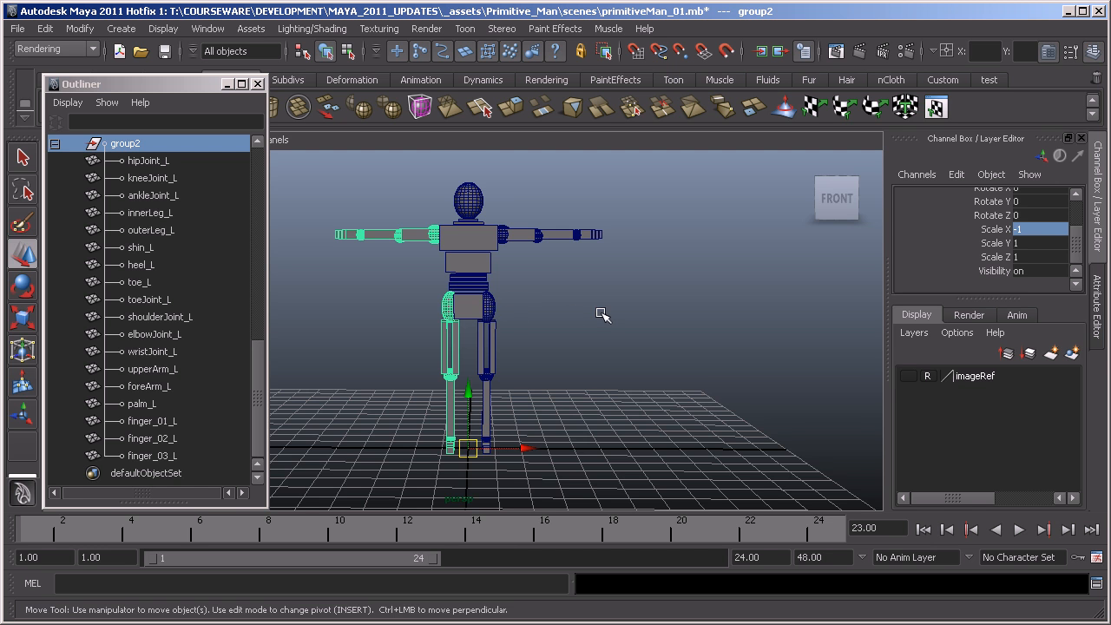
pyautogui.keyDown('alt'); pyautogui.moveTo(604, 315); pyautogui.dragTo(534, 328); pyautogui.keyUp('alt')
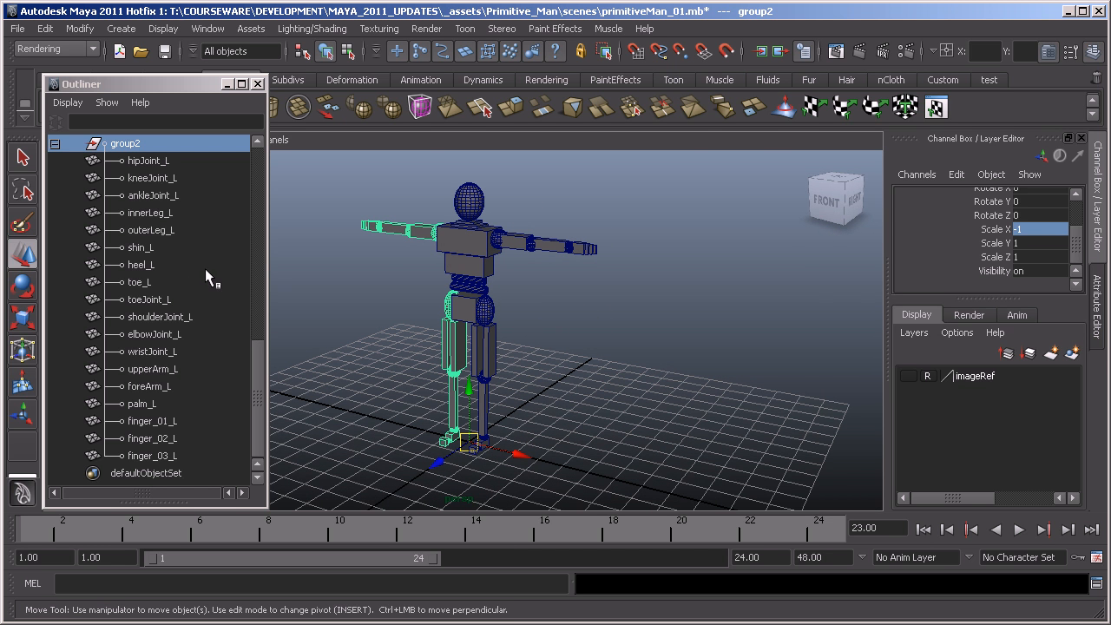
# - Compare the part names in the original and mirrored groups, checking the hip joint and other leg parts
pyautogui.scroll(5, 219, 285)
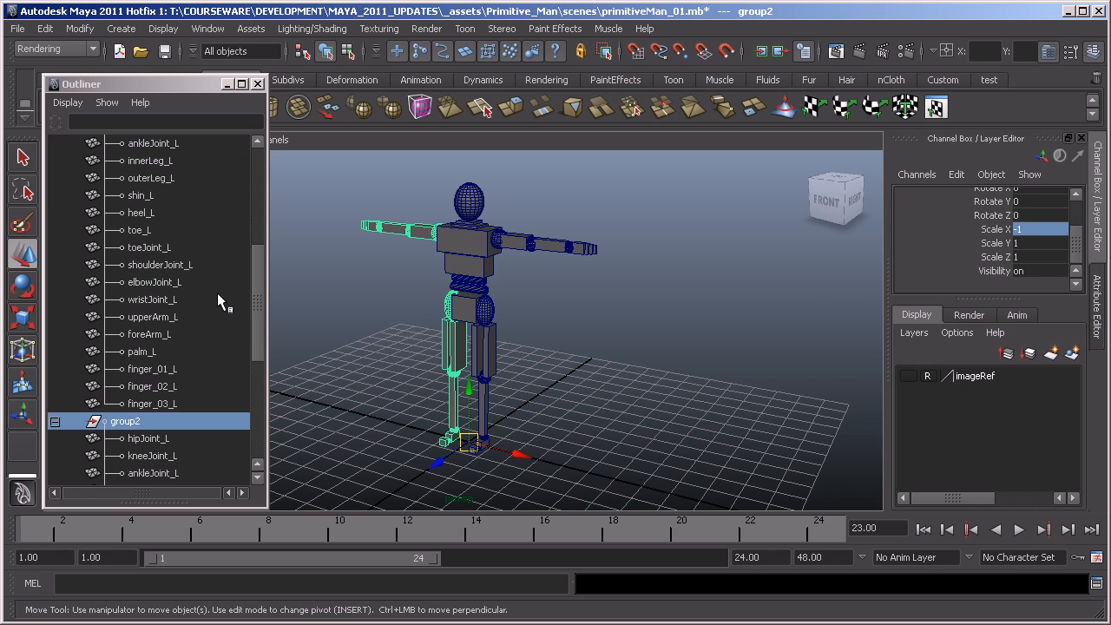
pyautogui.scroll(3, 161, 328)
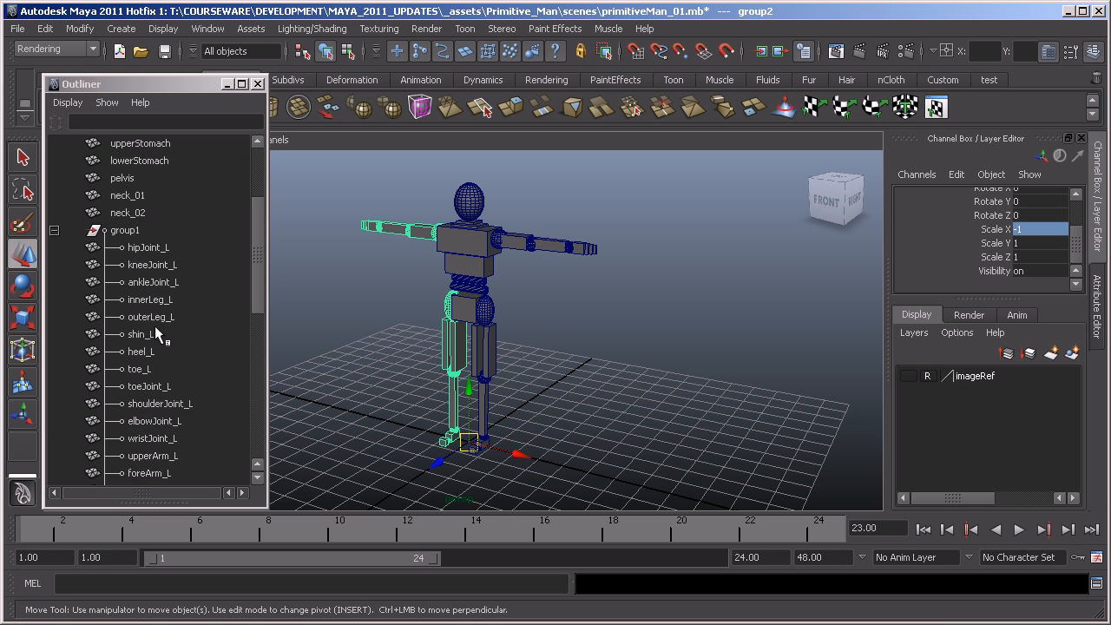
pyautogui.click(150, 250)
pyautogui.scroll(-6, 152, 339)
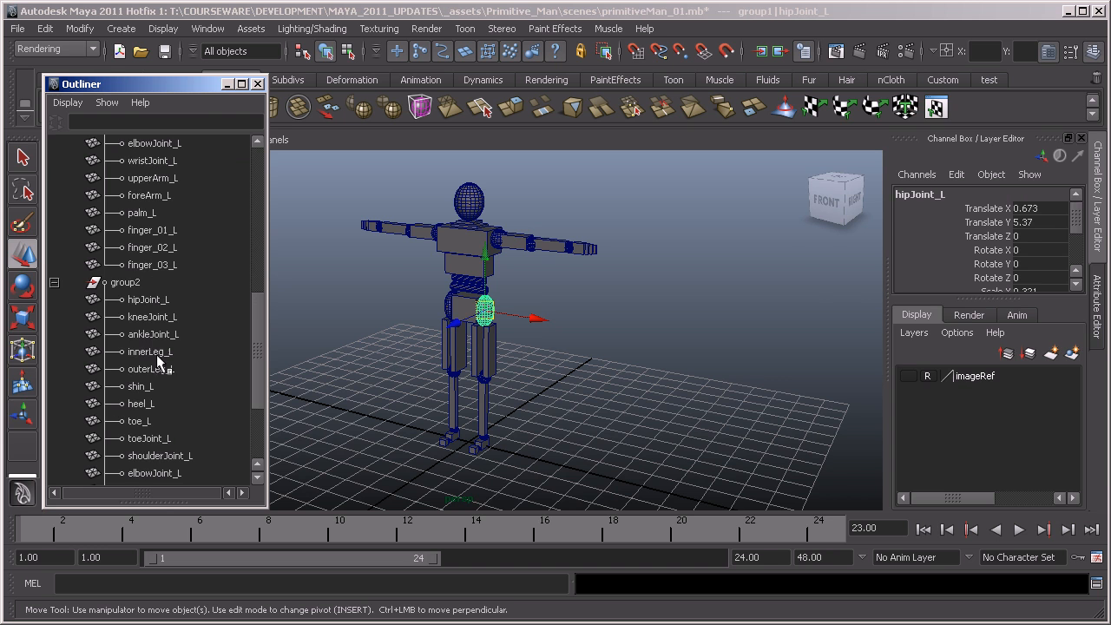
pyautogui.click(153, 300)
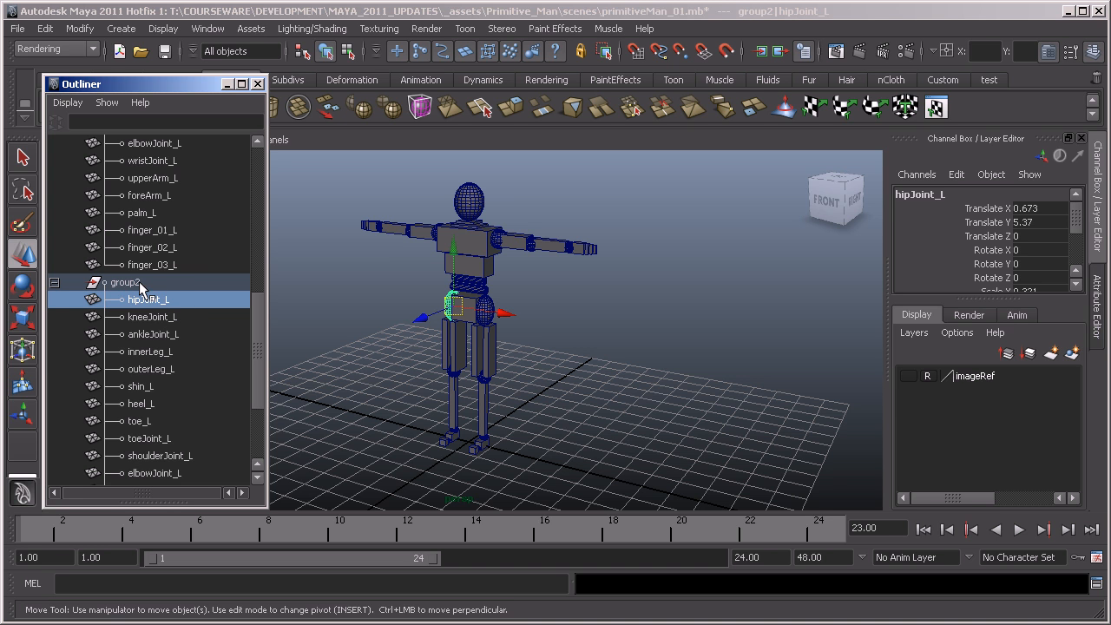
pyautogui.click(140, 283)
pyautogui.click(182, 303)
pyautogui.moveTo(181, 303); pyautogui.dragTo(177, 315, button='middle')
pyautogui.click(167, 334)
pyautogui.click(165, 369)
pyautogui.click(174, 283)
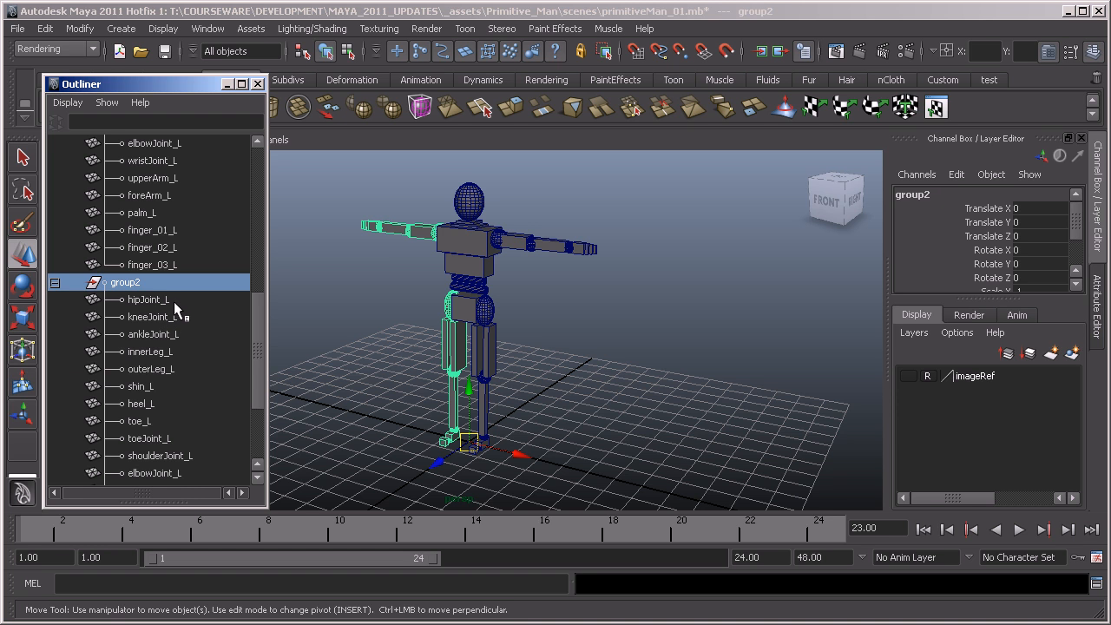
# - Select all limb parts inside group2, from hipJoint_L through finger_03_L
pyautogui.moveTo(151, 305); pyautogui.dragTo(162, 401)
pyautogui.moveTo(199, 265); pyautogui.dragTo(148, 162)
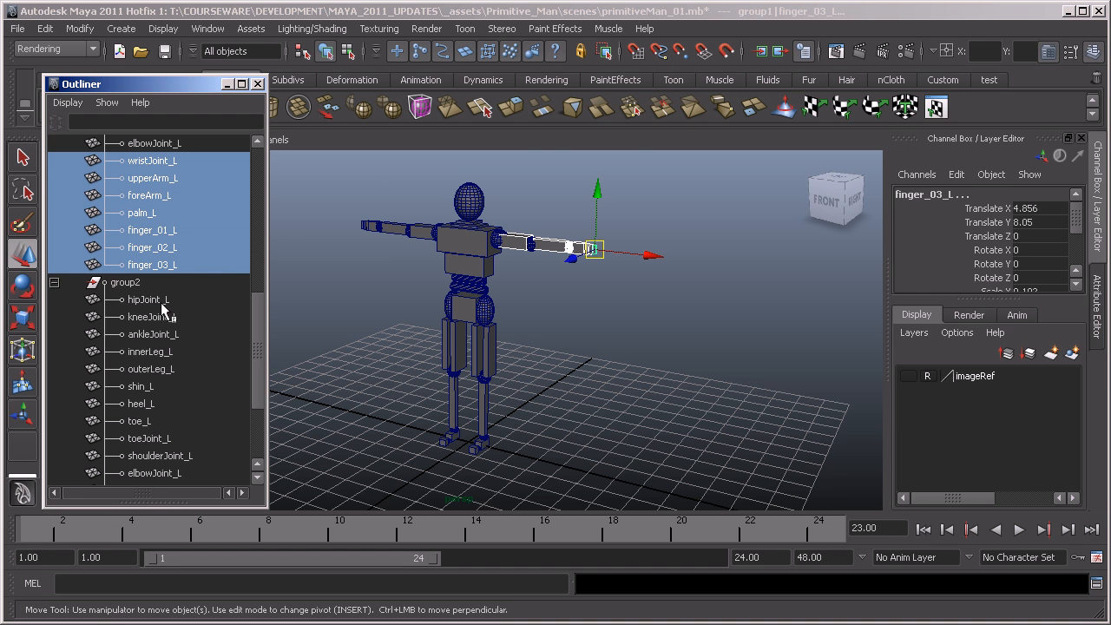
pyautogui.click(147, 297)
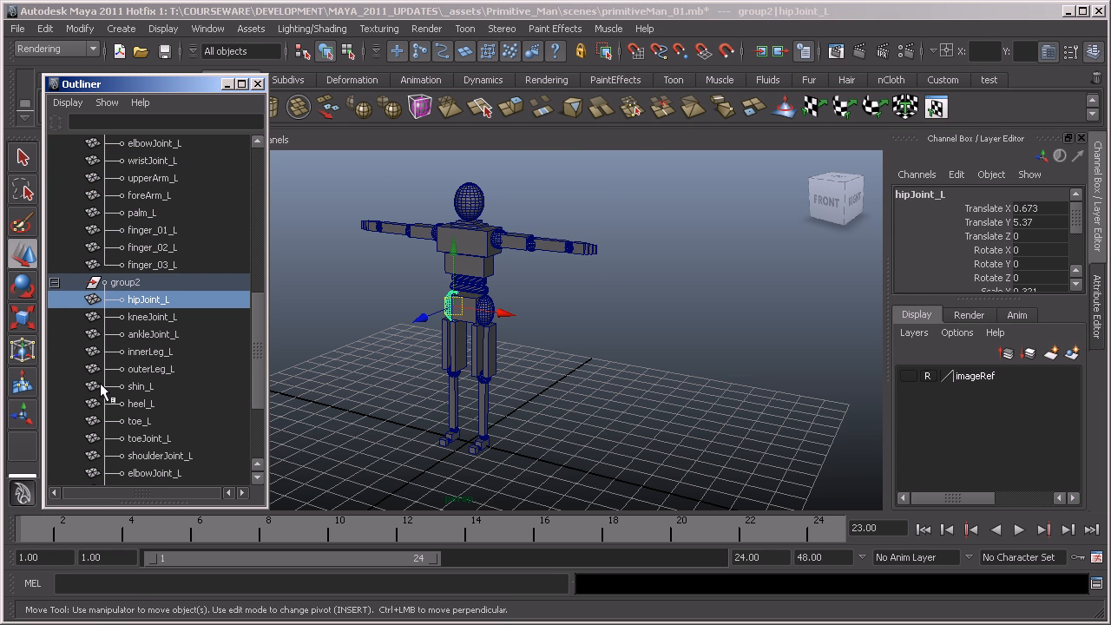
pyautogui.scroll(-3, 100, 383)
pyautogui.keyDown('shift'); pyautogui.click(178, 456); pyautogui.keyUp('shift')
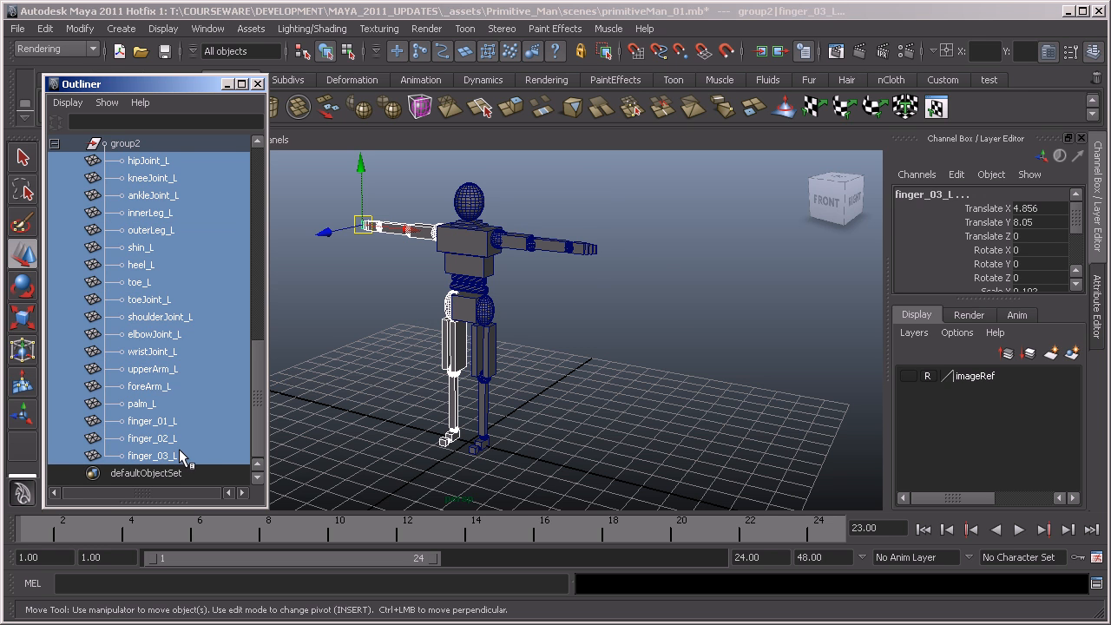
pyautogui.click(167, 161)
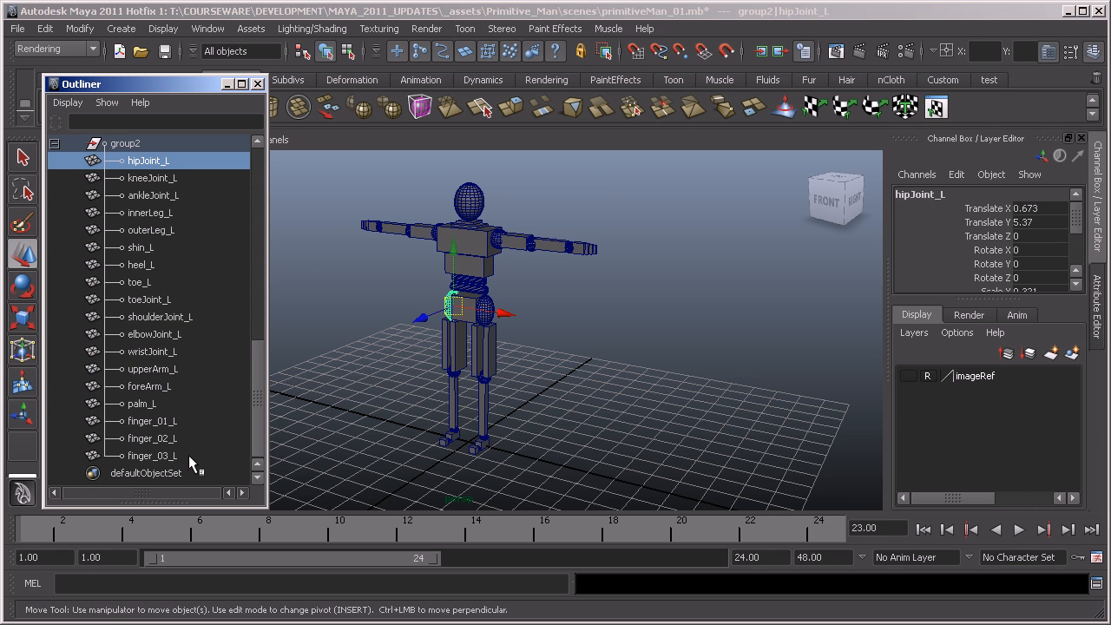
pyautogui.keyDown('shift'); pyautogui.click(156, 456); pyautogui.keyUp('shift')
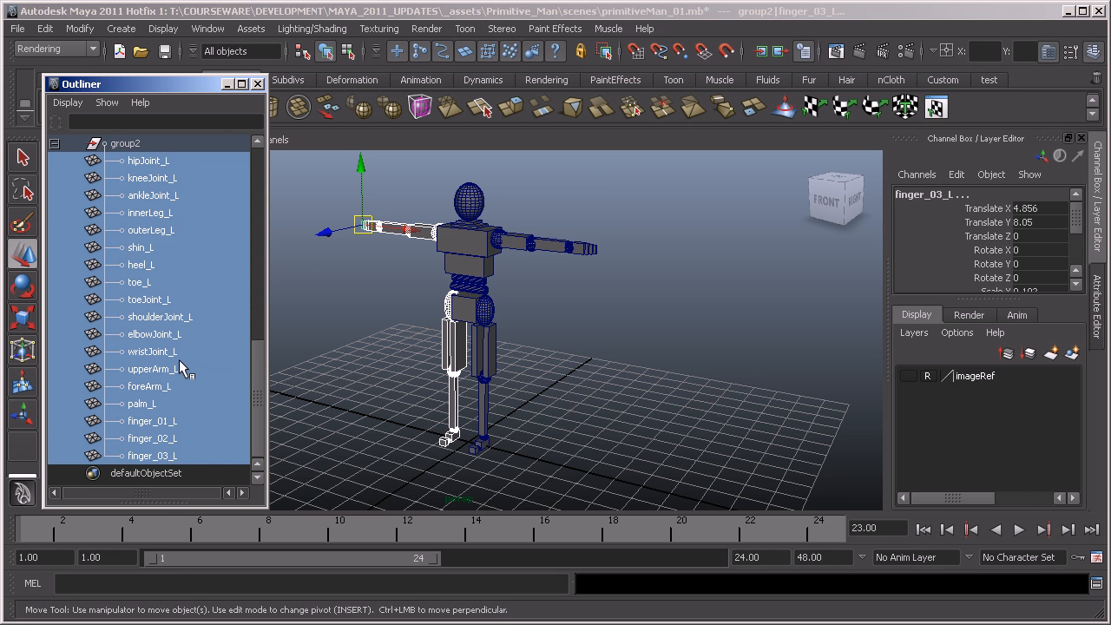
# - Rename the selected mirrored parts with Search and Replace Names, replacing _L with _R across the Hierarchy
pyautogui.click(77, 27)
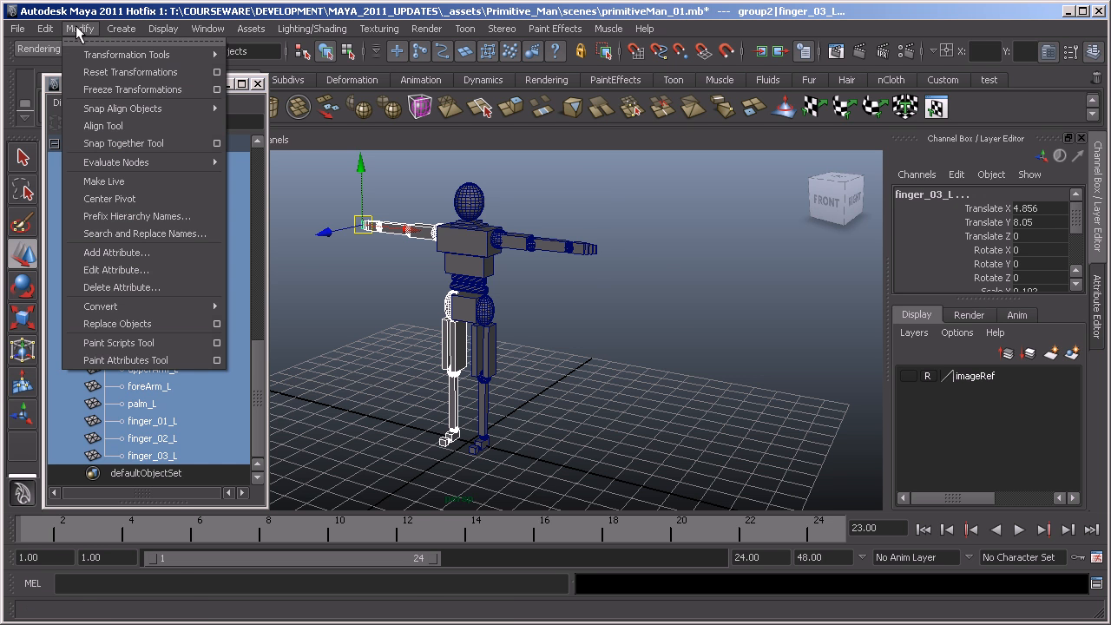
pyautogui.click(185, 234)
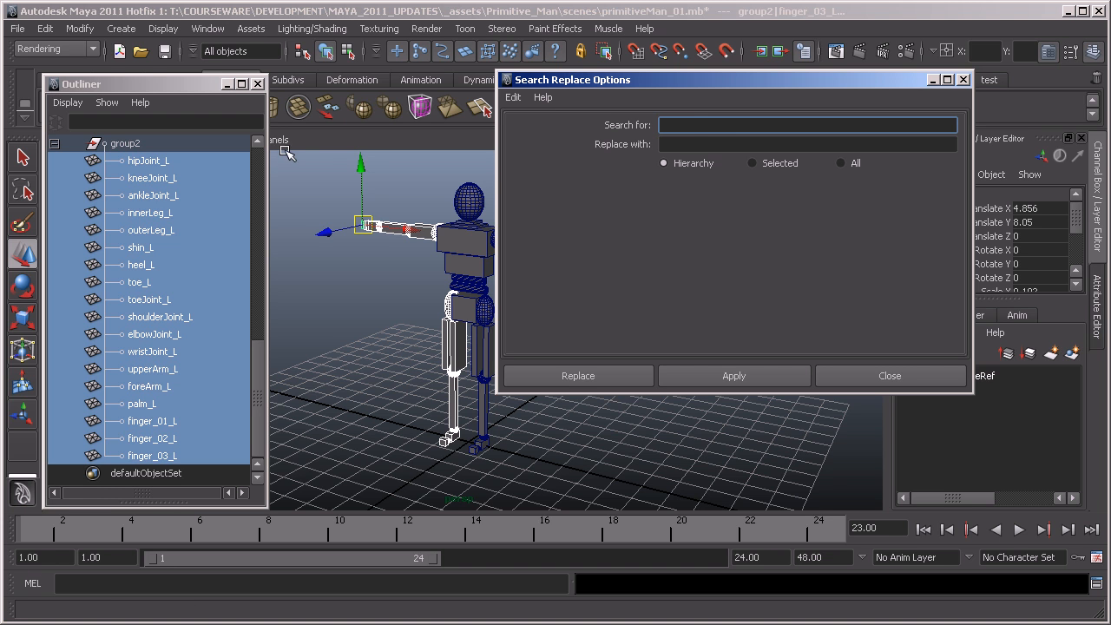
pyautogui.write('_L')
pyautogui.click(673, 144)
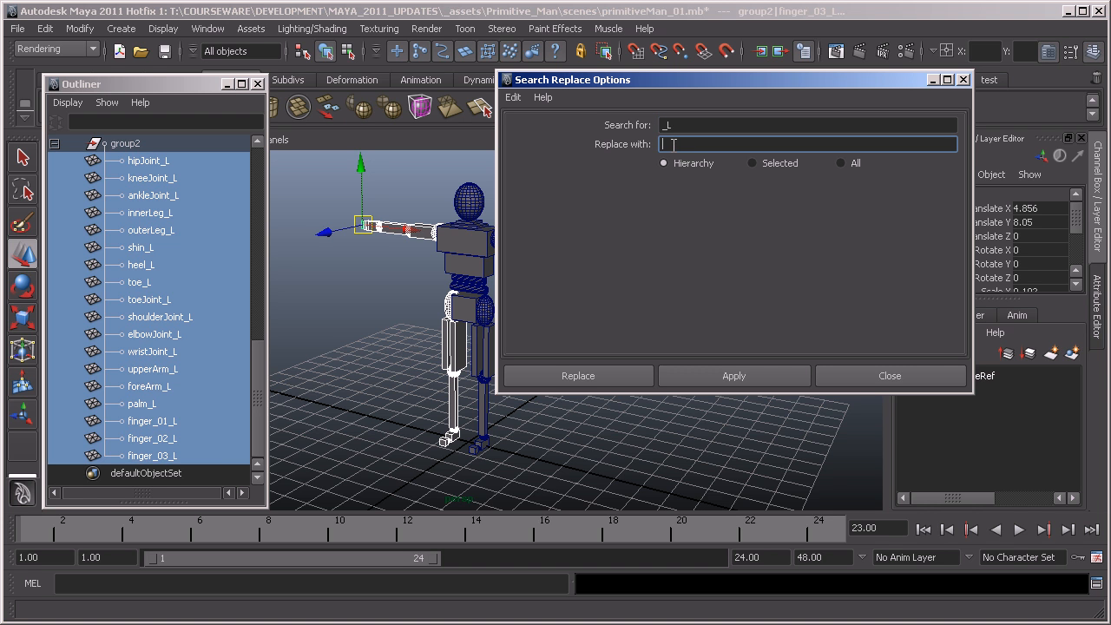
pyautogui.write('_R')
pyautogui.click(607, 374)
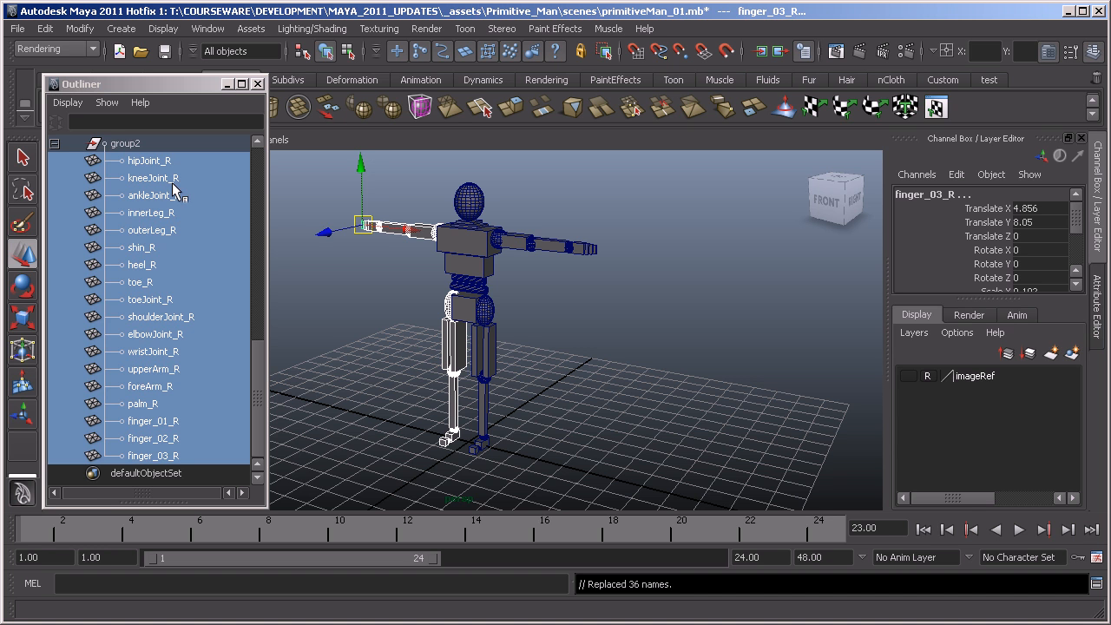
# - Ungroup group1, which holds the original left limb parts, using reset Ungroup options
pyautogui.scroll(6, 171, 279)
pyautogui.scroll(-4, 172, 278)
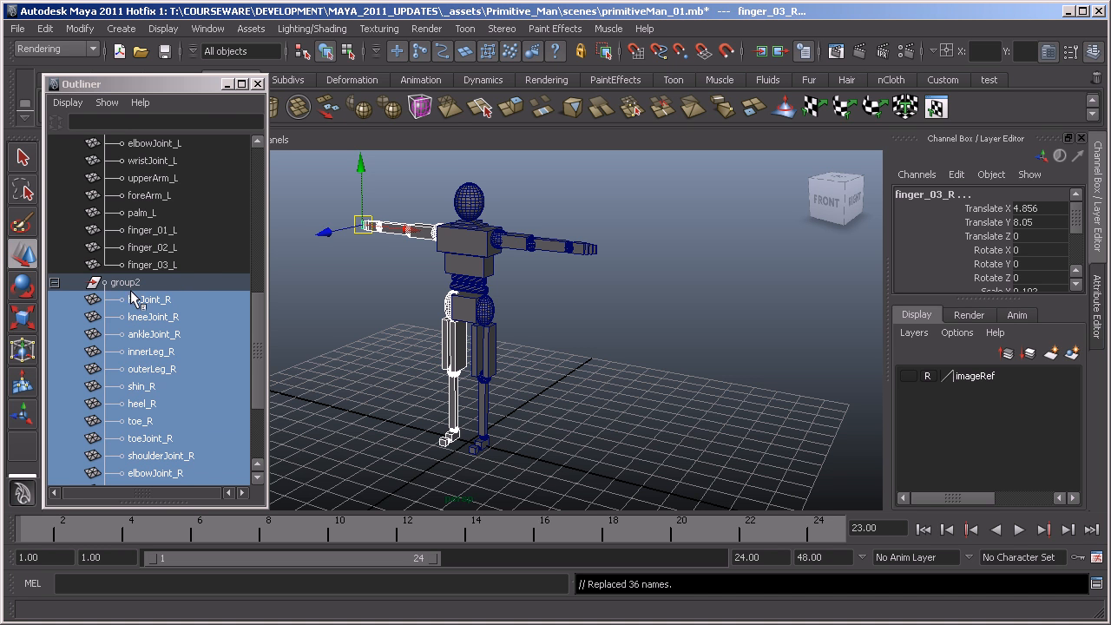
pyautogui.scroll(3, 180, 286)
pyautogui.scroll(3, 180, 282)
pyautogui.scroll(-3, 180, 282)
pyautogui.scroll(3, 176, 272)
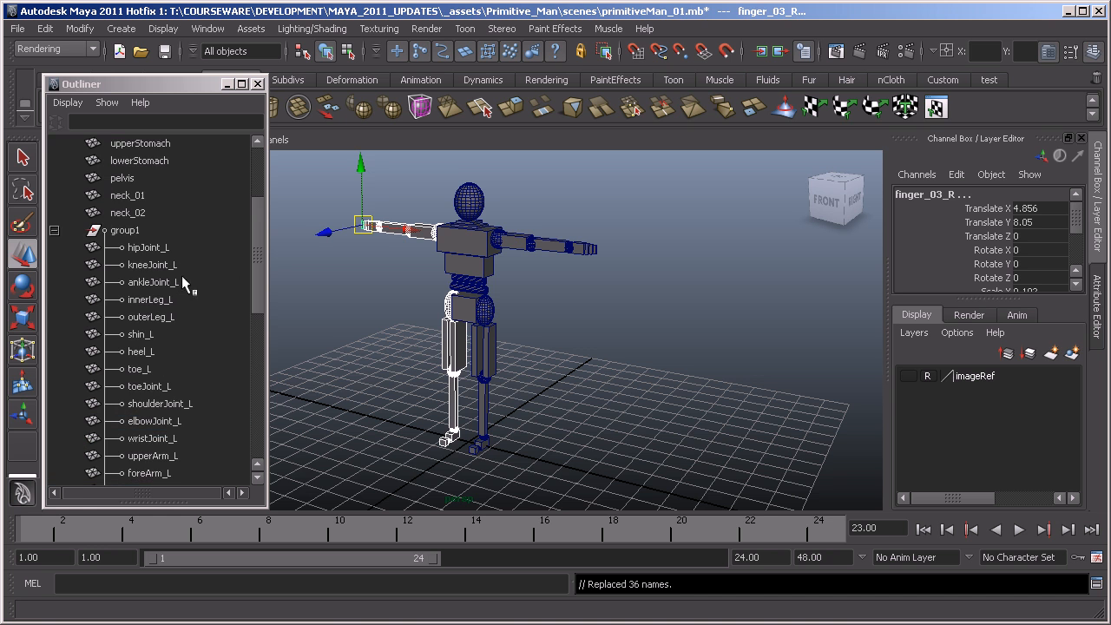
pyautogui.click(132, 230)
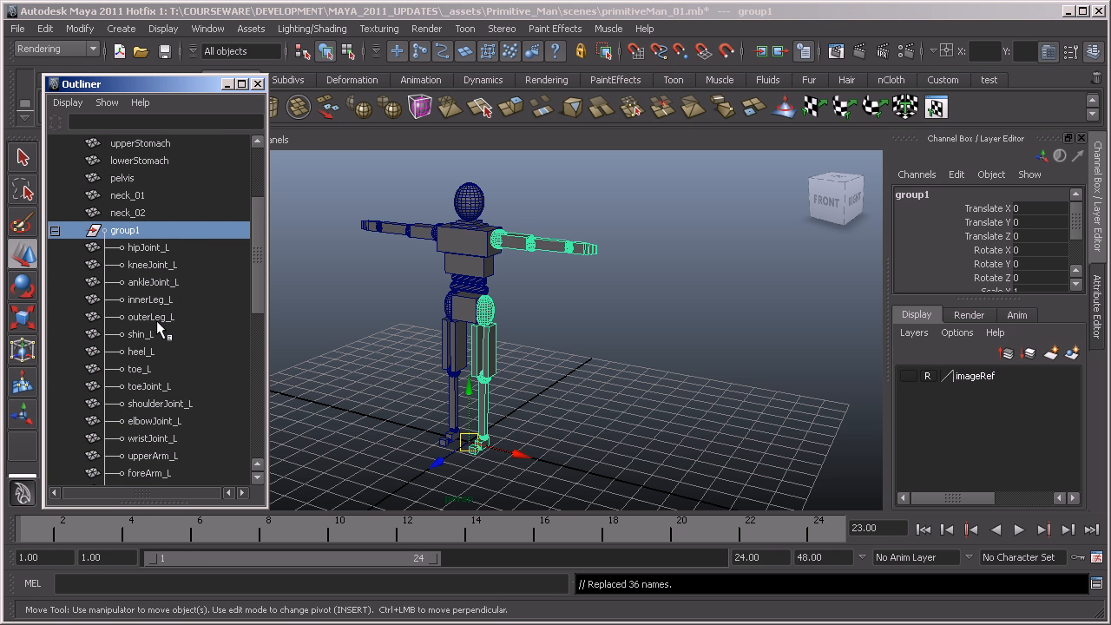
pyautogui.click(46, 28)
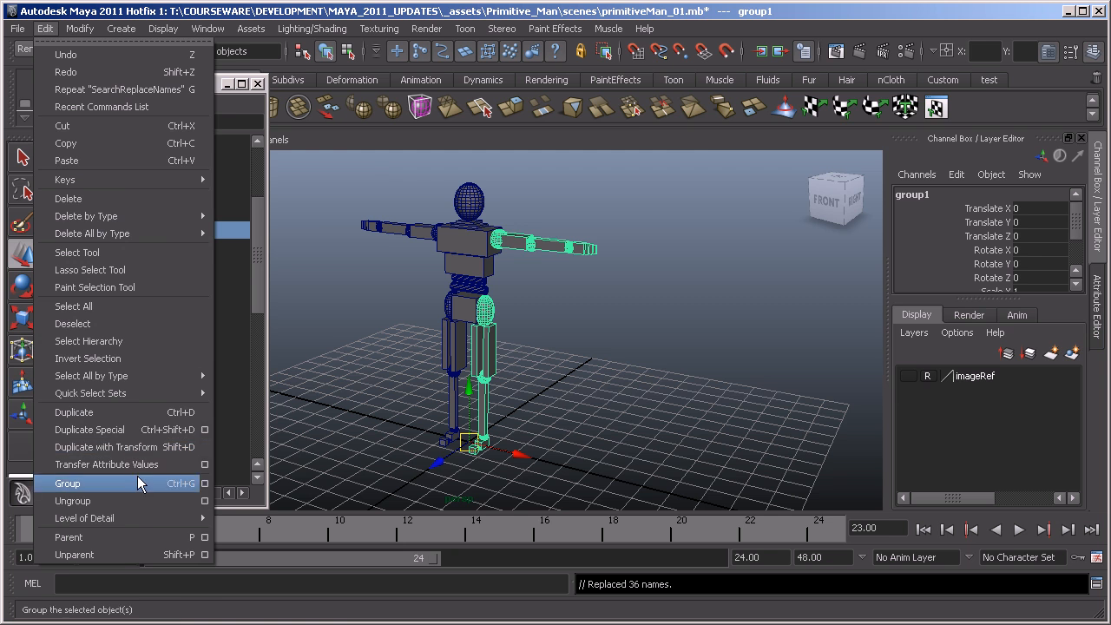
pyautogui.click(206, 501)
pyautogui.click(513, 97)
pyautogui.click(547, 132)
pyautogui.click(610, 374)
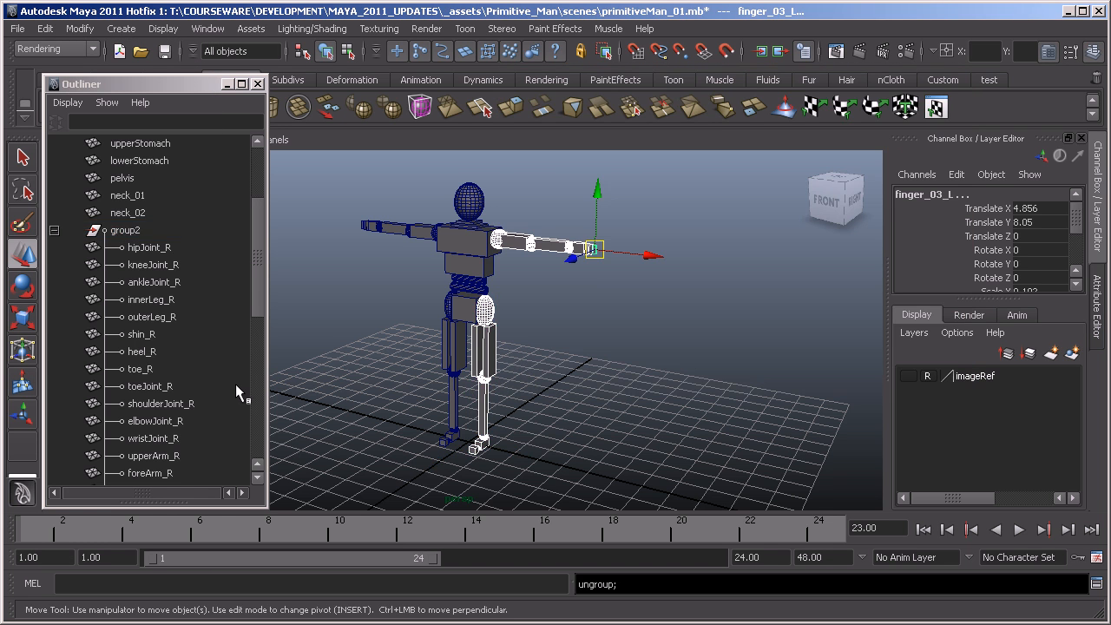
# - Check the ungrouped left limb parts in the Outliner, sampling several leg and arm pieces
pyautogui.scroll(-8, 167, 315)
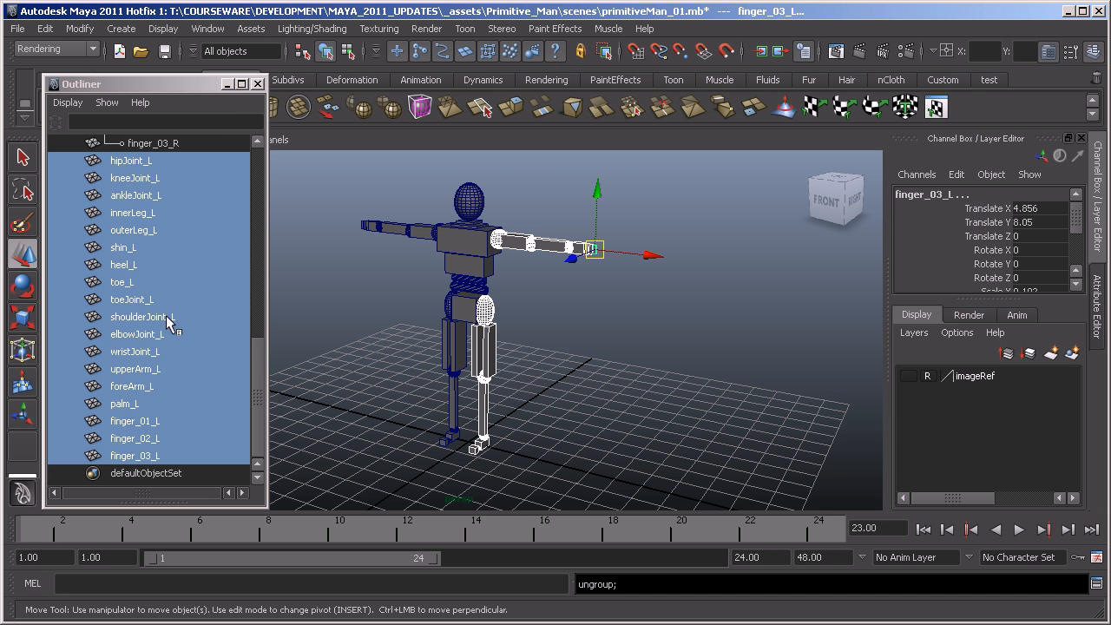
pyautogui.click(130, 230)
pyautogui.click(108, 299)
pyautogui.click(127, 347)
pyautogui.click(136, 382)
pyautogui.scroll(5, 139, 376)
pyautogui.scroll(5, 138, 374)
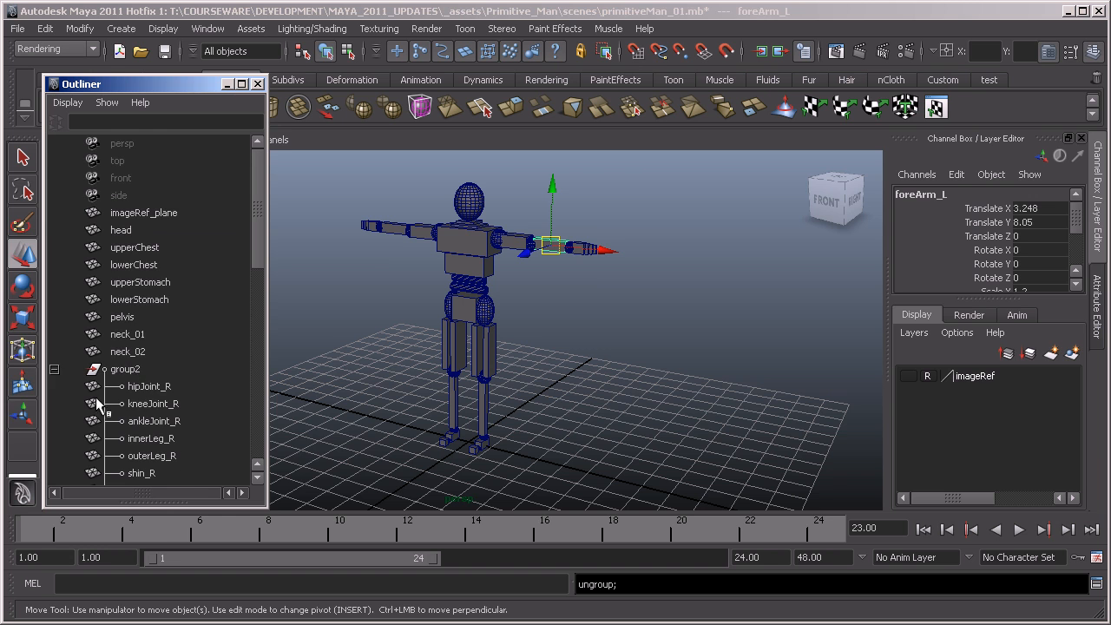
# - Select the parts hipJoint_R through finger_03_R inside group2 and unparent them from the group
pyautogui.scroll(-3, 139, 394)
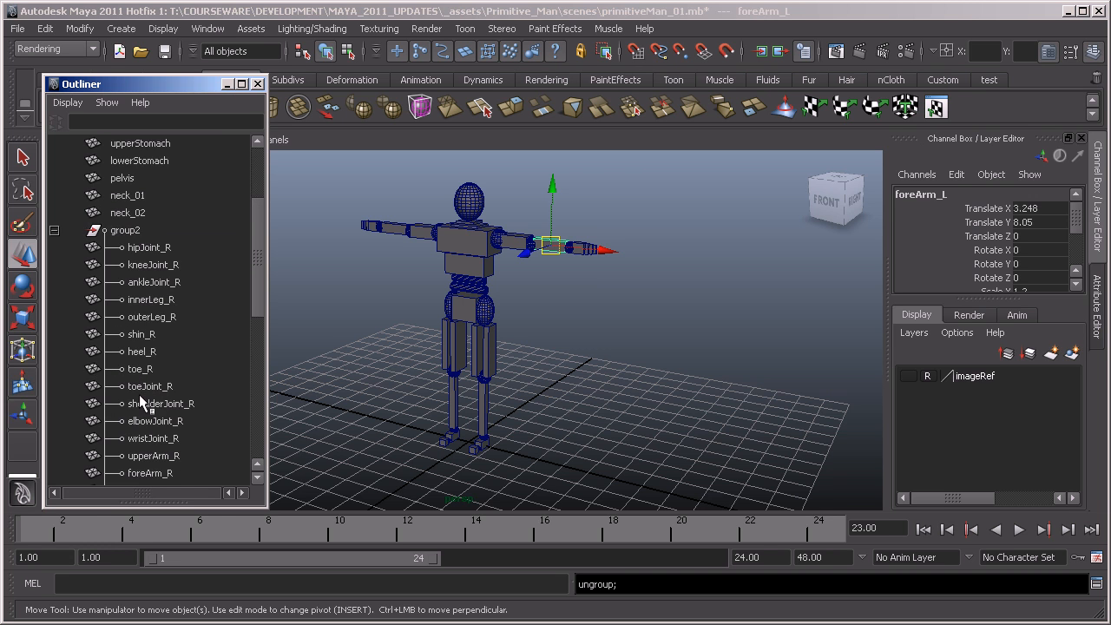
pyautogui.click(161, 250)
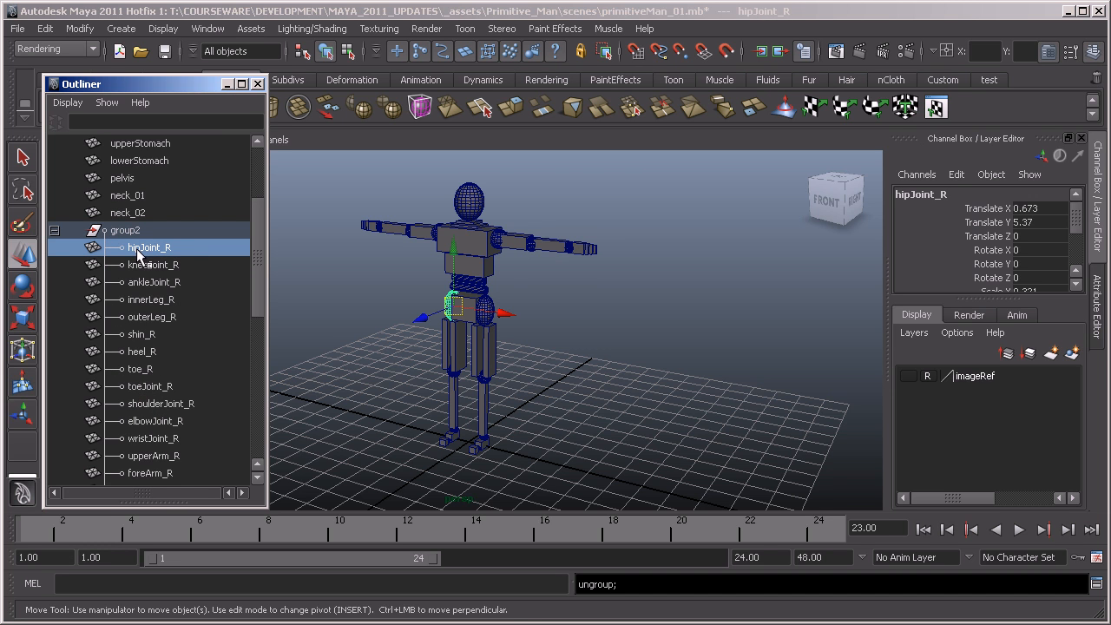
pyautogui.click(153, 266)
pyautogui.click(160, 248)
pyautogui.scroll(-3, 178, 355)
pyautogui.scroll(-3, 177, 357)
pyautogui.keyDown('shift'); pyautogui.click(155, 262); pyautogui.keyUp('shift')
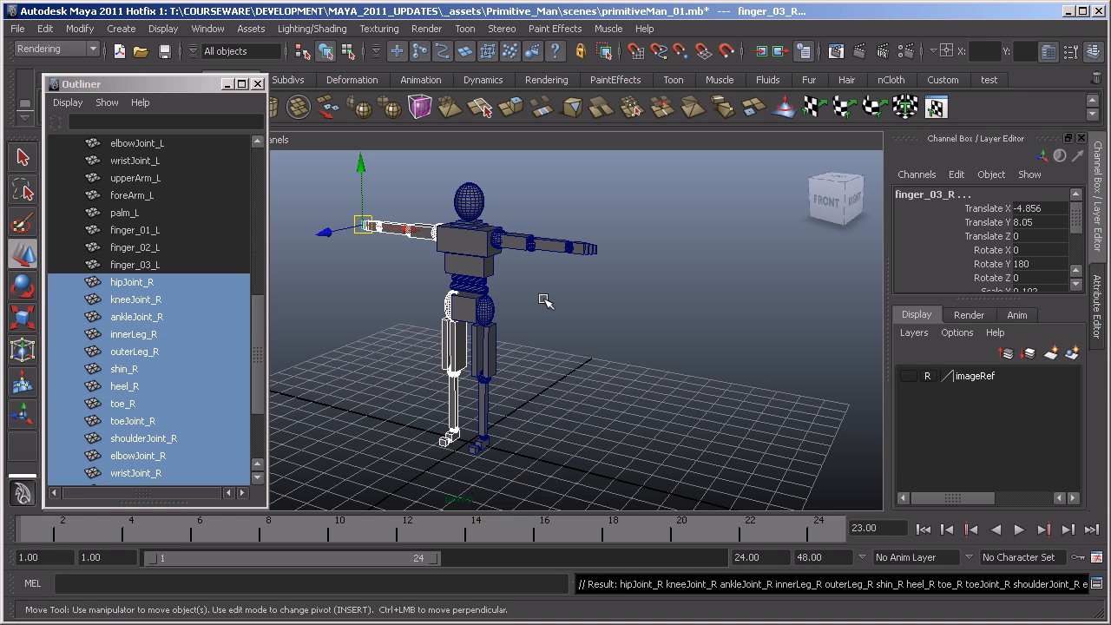
# - Undo the unparenting, unparent the same right limb parts from group2 again, and clear the selection
pyautogui.hotkey('ctrl', 'z')
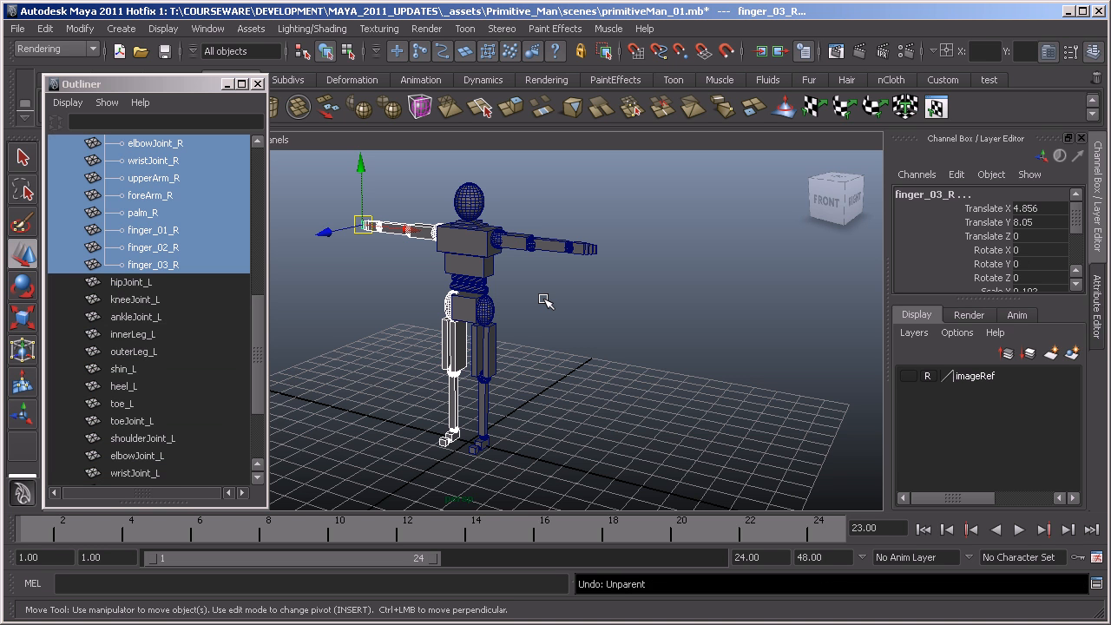
pyautogui.click(45, 29)
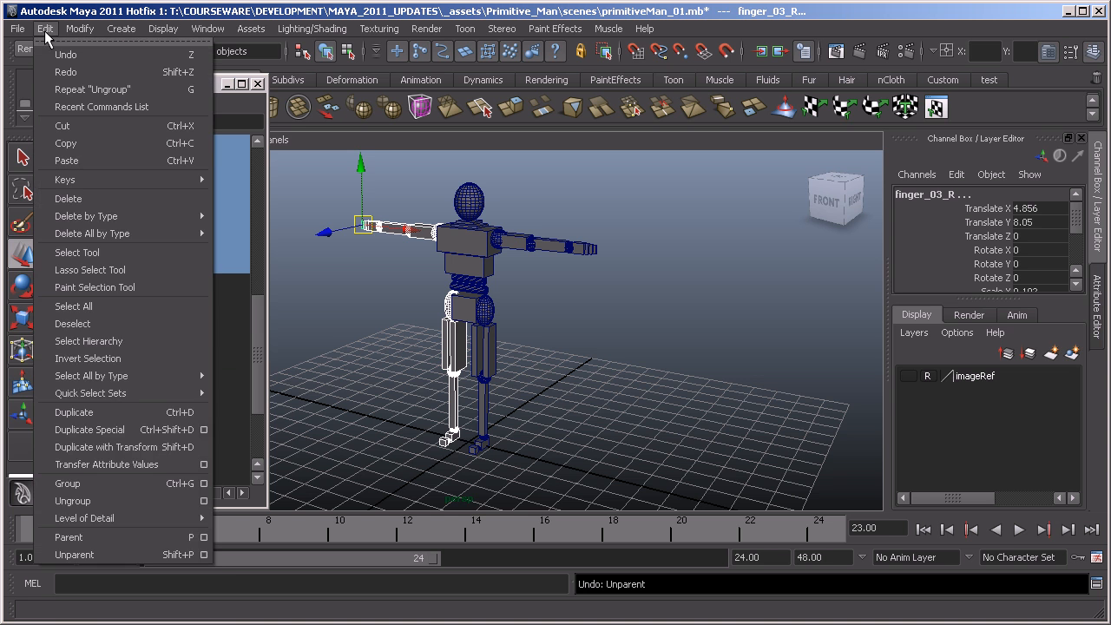
pyautogui.click(174, 554)
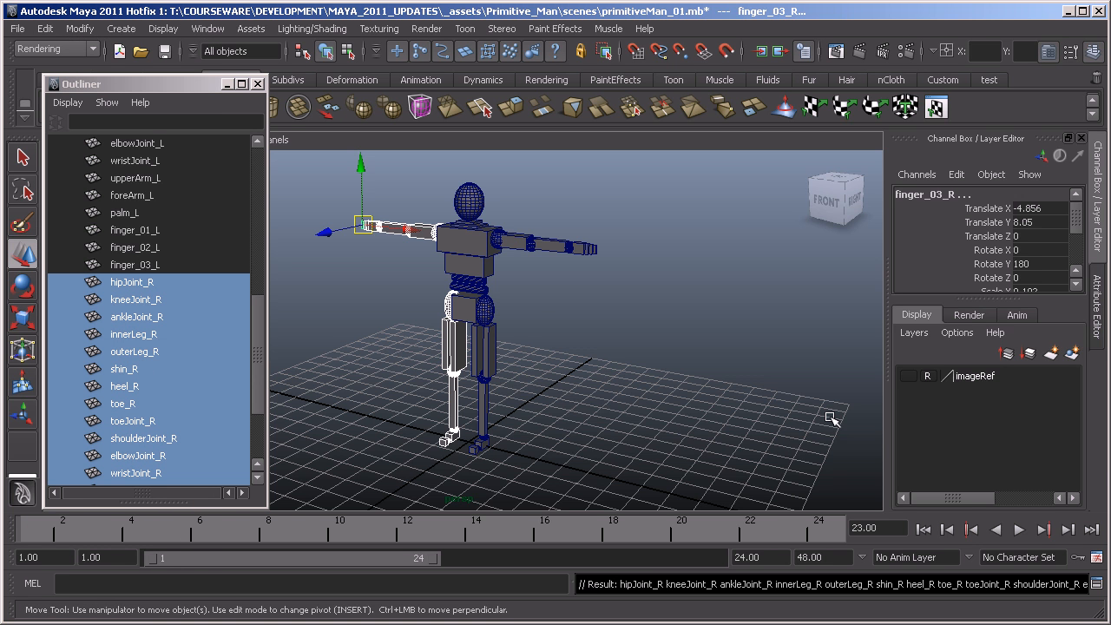
pyautogui.click(633, 370)
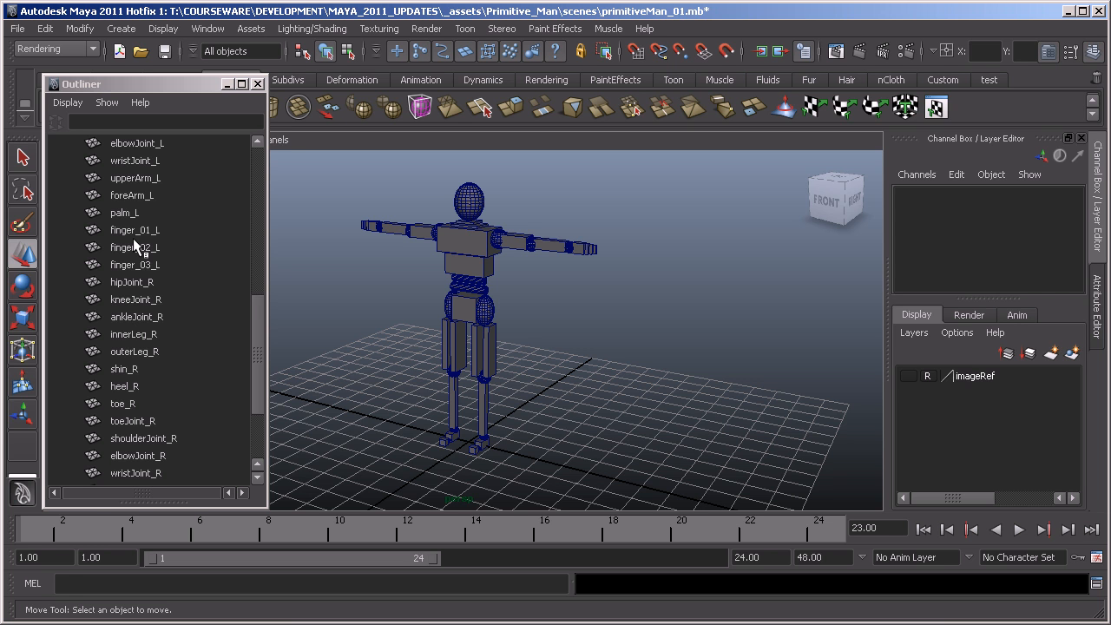
# - Inspect the figure's left and right limbs in the perspective view
pyautogui.moveTo(454, 350)
pyautogui.keyDown('alt'); pyautogui.mouseDown()
pyautogui.moveTo(513, 367)
pyautogui.moveTo(612, 348)
pyautogui.moveTo(342, 337)
pyautogui.moveTo(447, 352)
pyautogui.moveTo(451, 363)
pyautogui.mouseUp(); pyautogui.keyUp('alt')
pyautogui.keyDown('alt'); pyautogui.moveTo(439, 363); pyautogui.dragTo(573, 363, button='right'); pyautogui.keyUp('alt')
pyautogui.keyDown('alt'); pyautogui.moveTo(485, 283); pyautogui.dragTo(488, 316, button='middle'); pyautogui.keyUp('alt')
pyautogui.keyDown('alt'); pyautogui.moveTo(504, 321); pyautogui.dragTo(433, 341, button='right'); pyautogui.keyUp('alt')
pyautogui.keyDown('alt'); pyautogui.moveTo(433, 341); pyautogui.dragTo(444, 339); pyautogui.keyUp('alt')
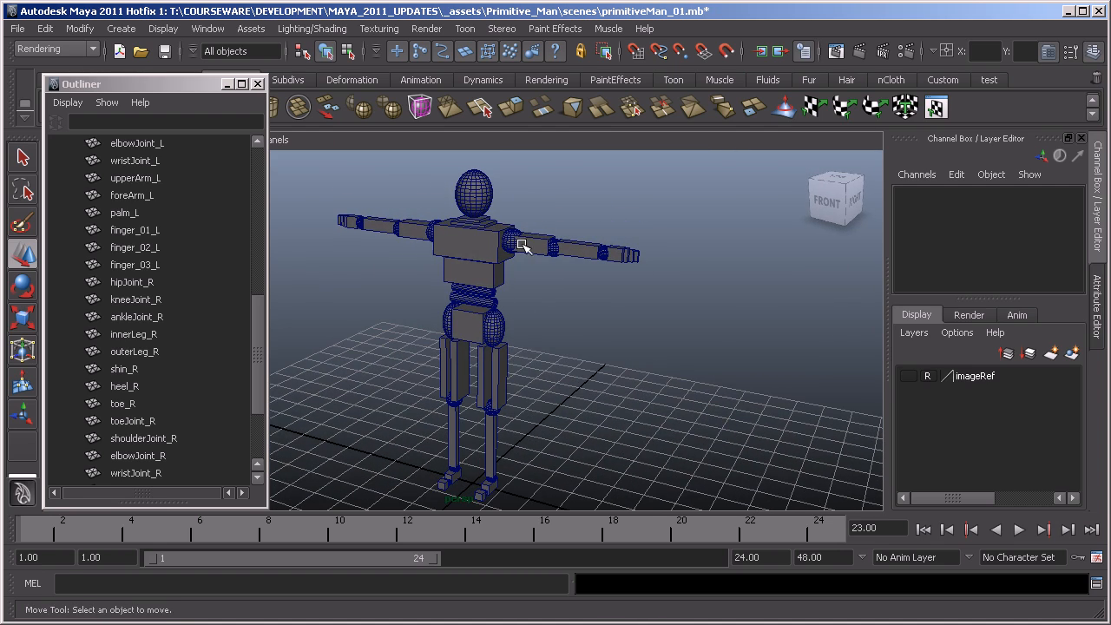